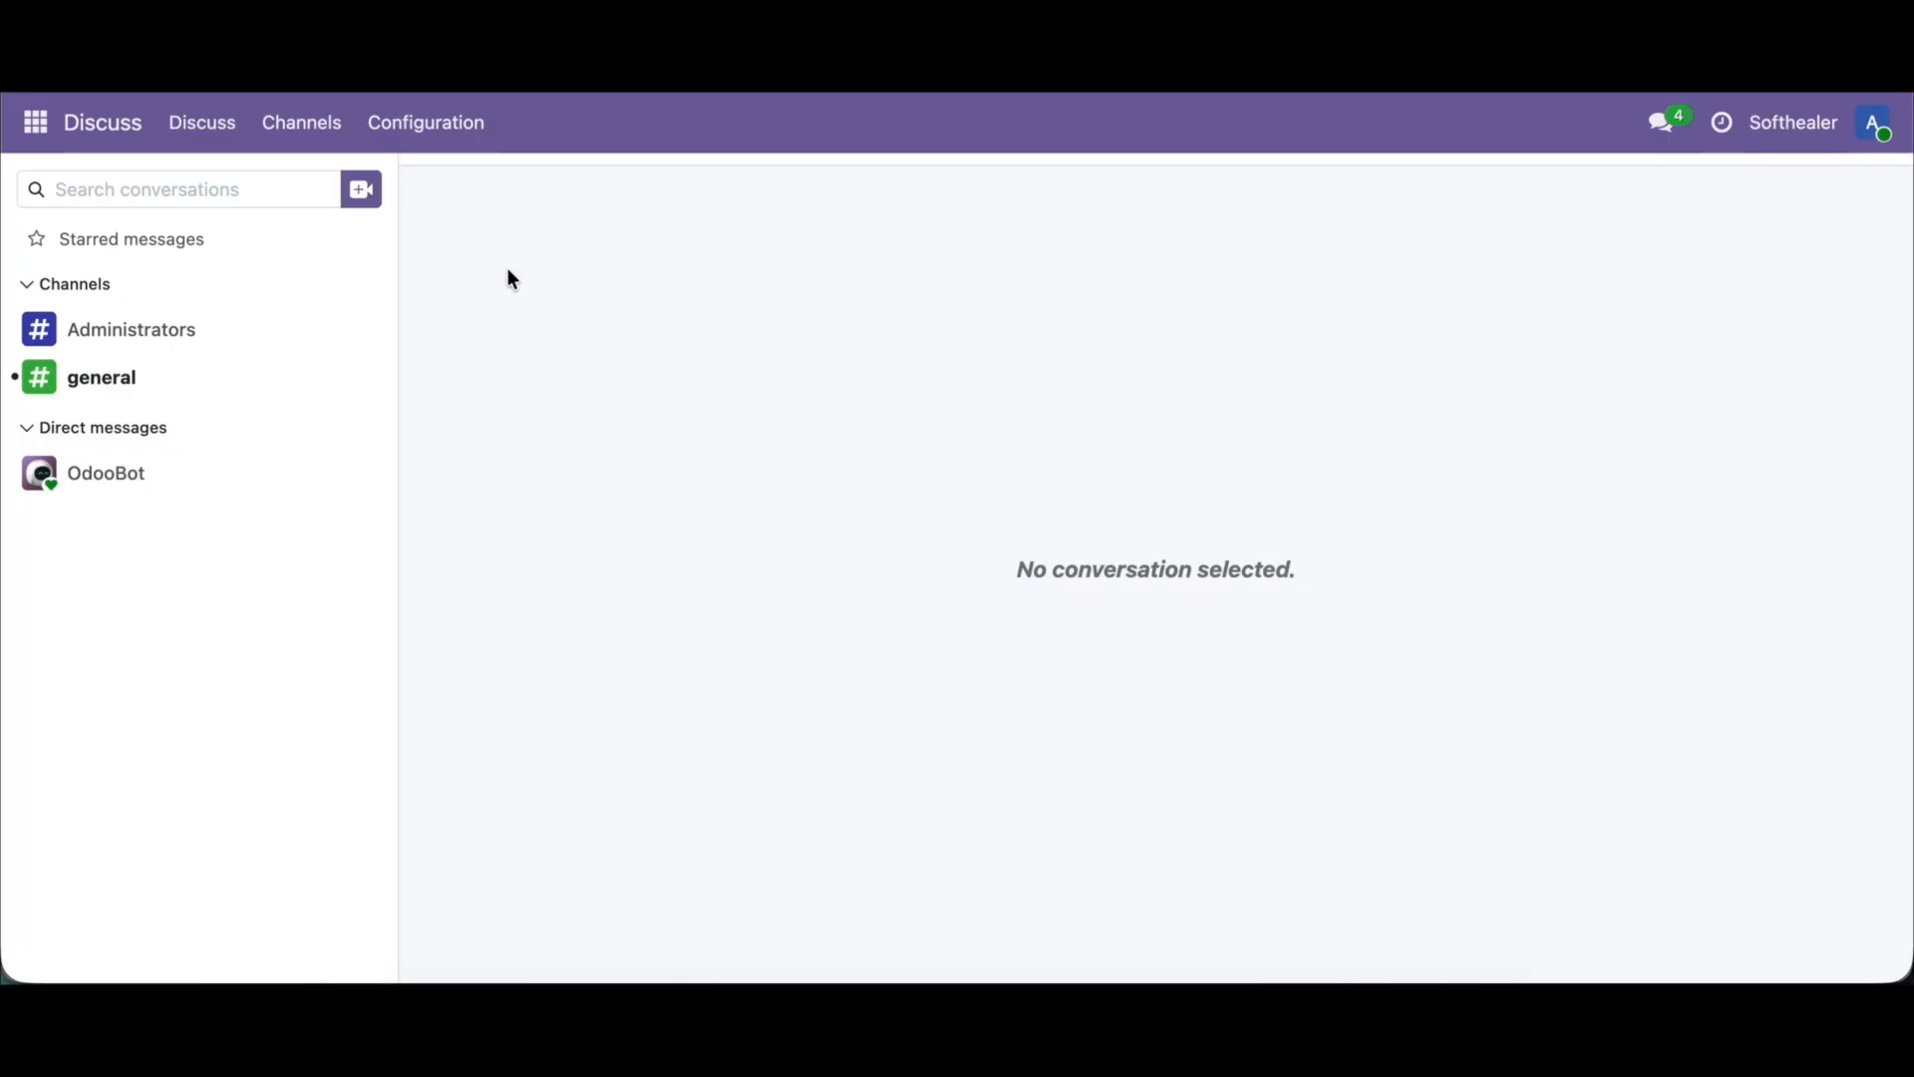
Step: Open the Point of Sale configuration settings for the Furniture Shop
left_click(36, 121)
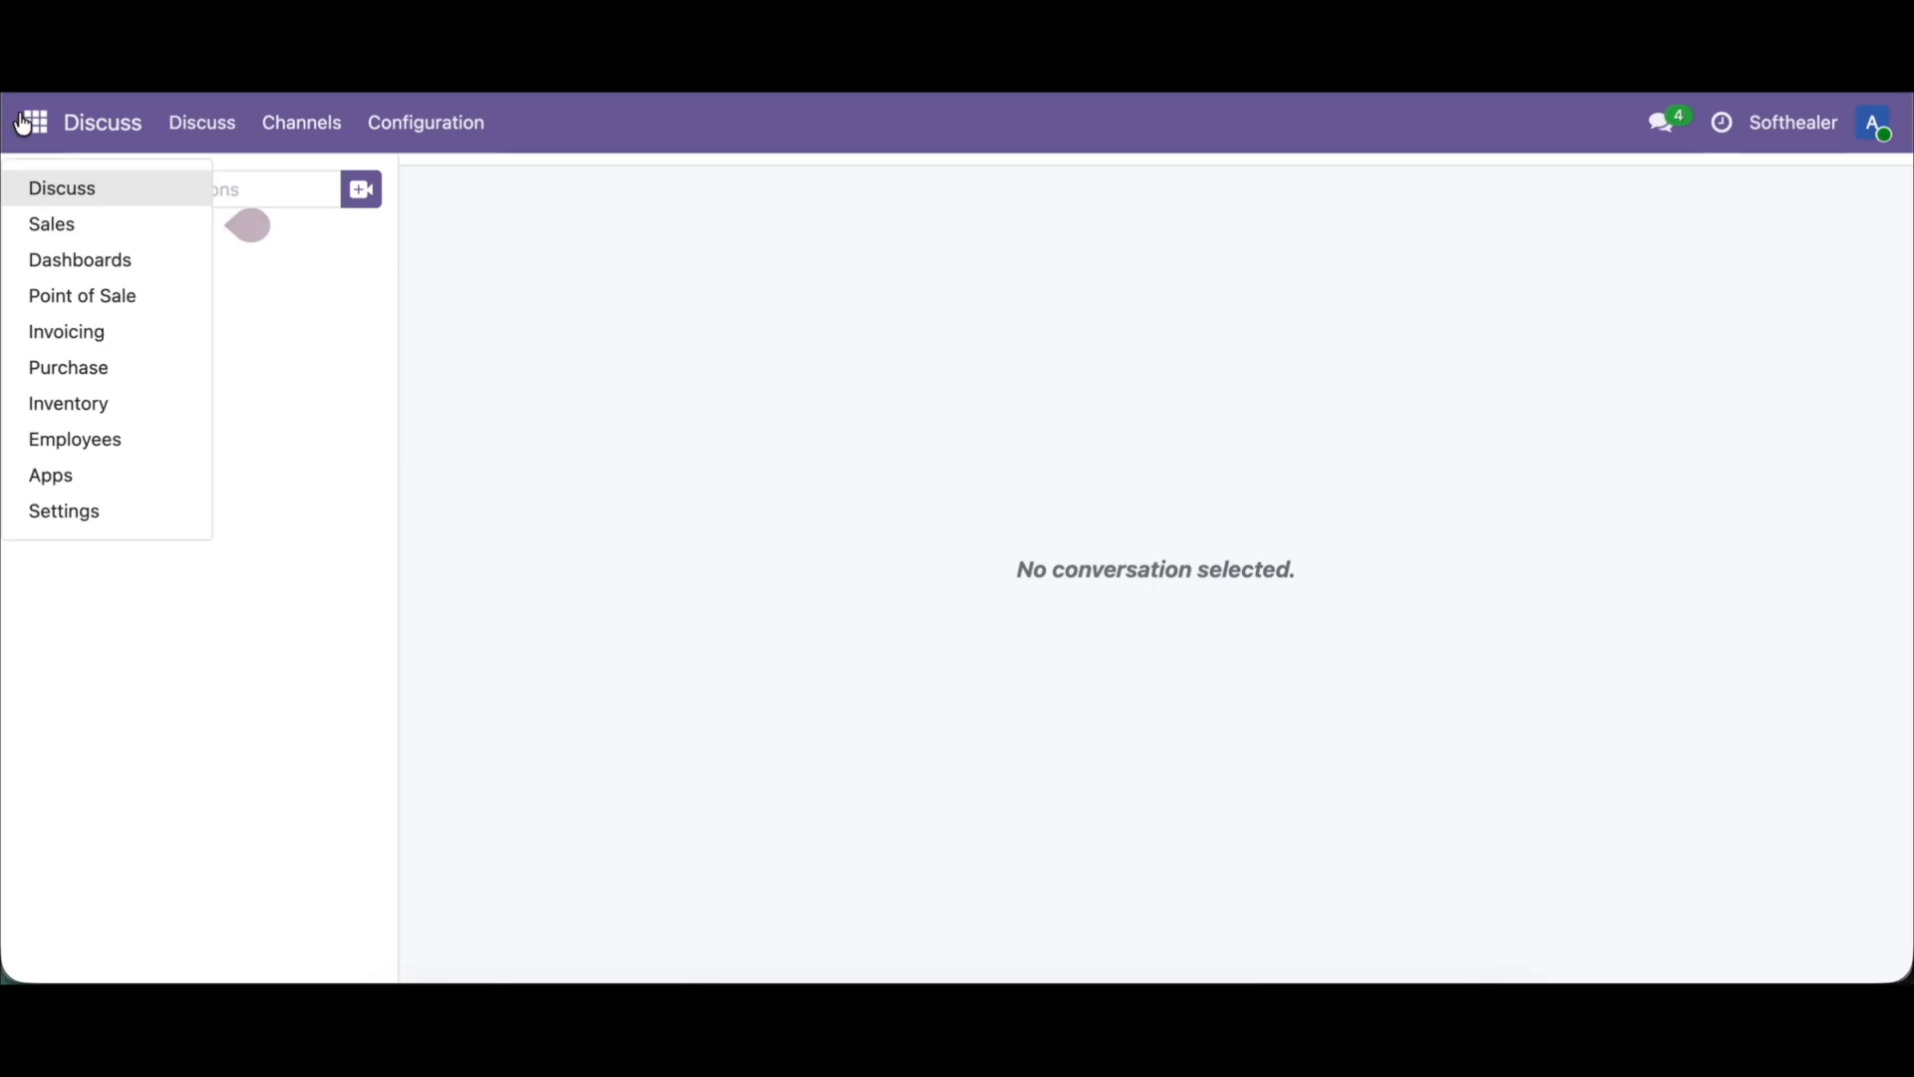
left_click(66, 297)
left_click(672, 128)
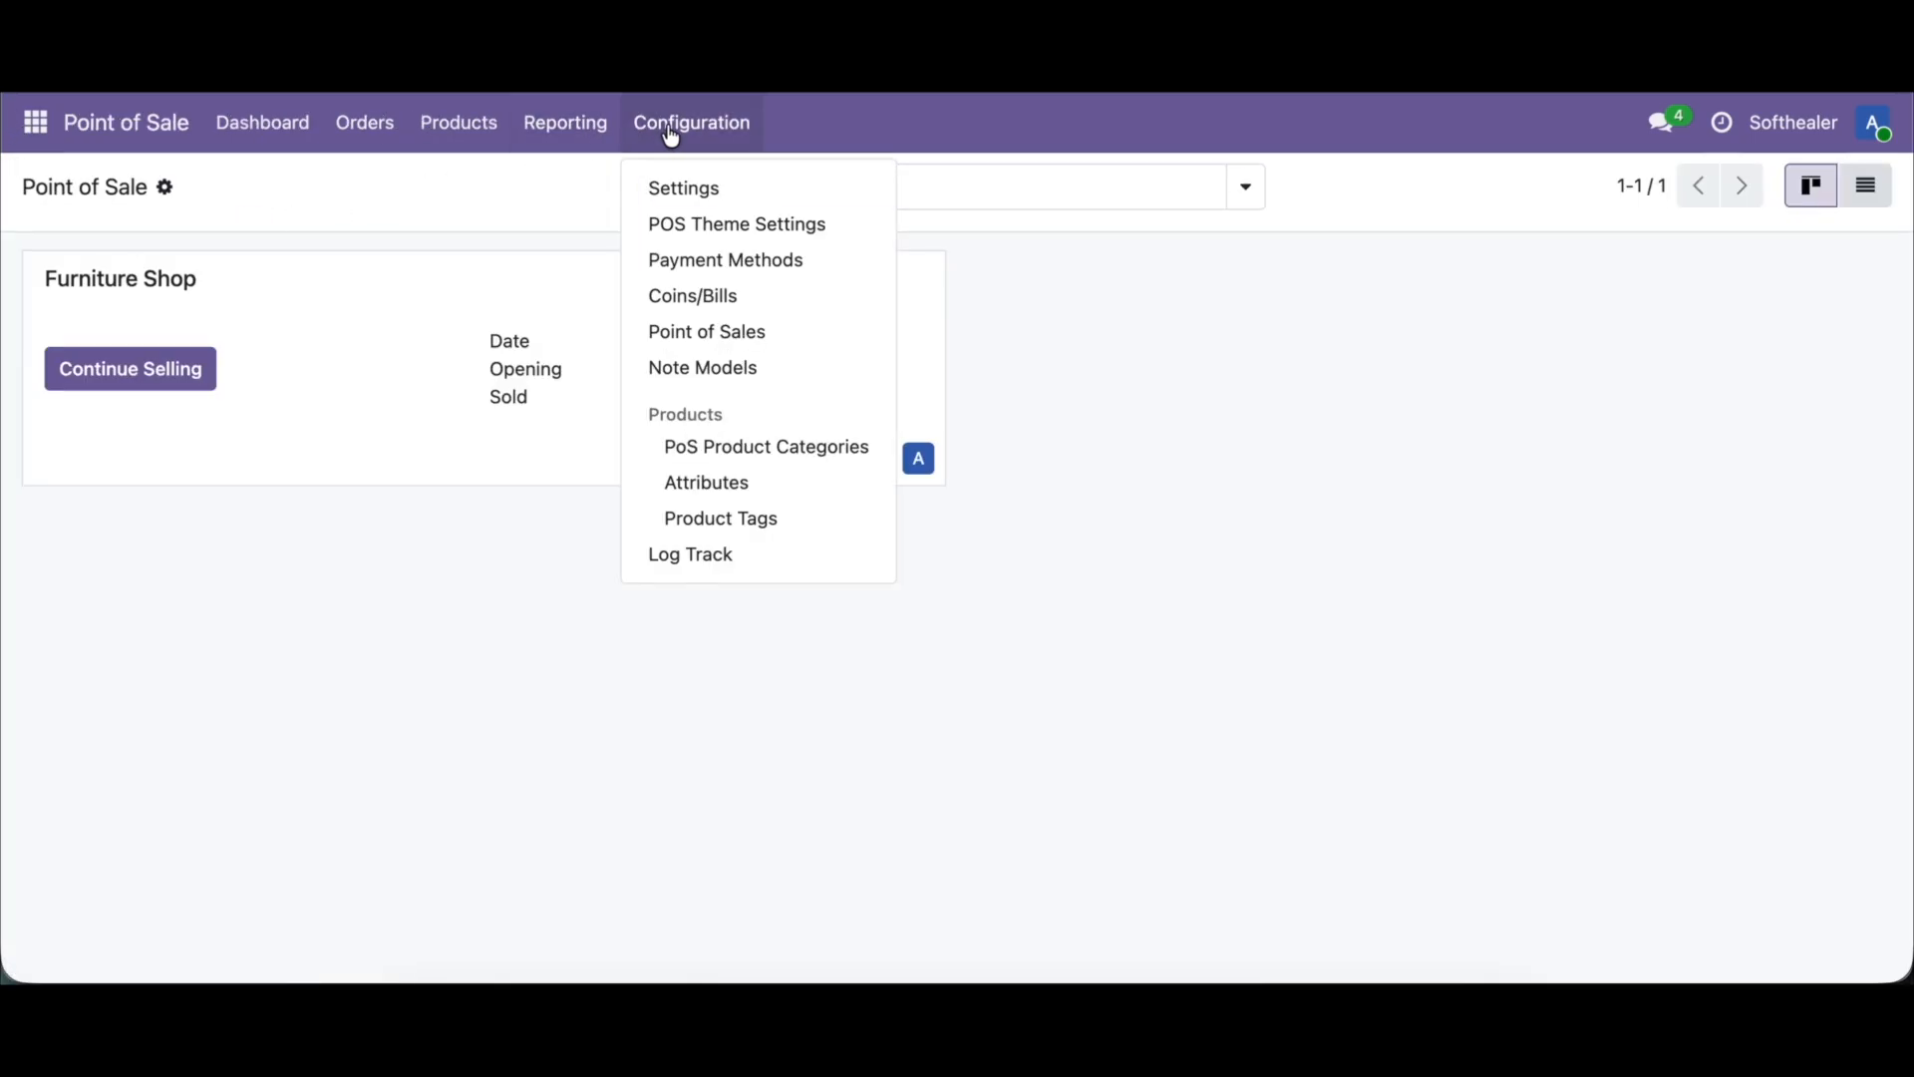
left_click(689, 185)
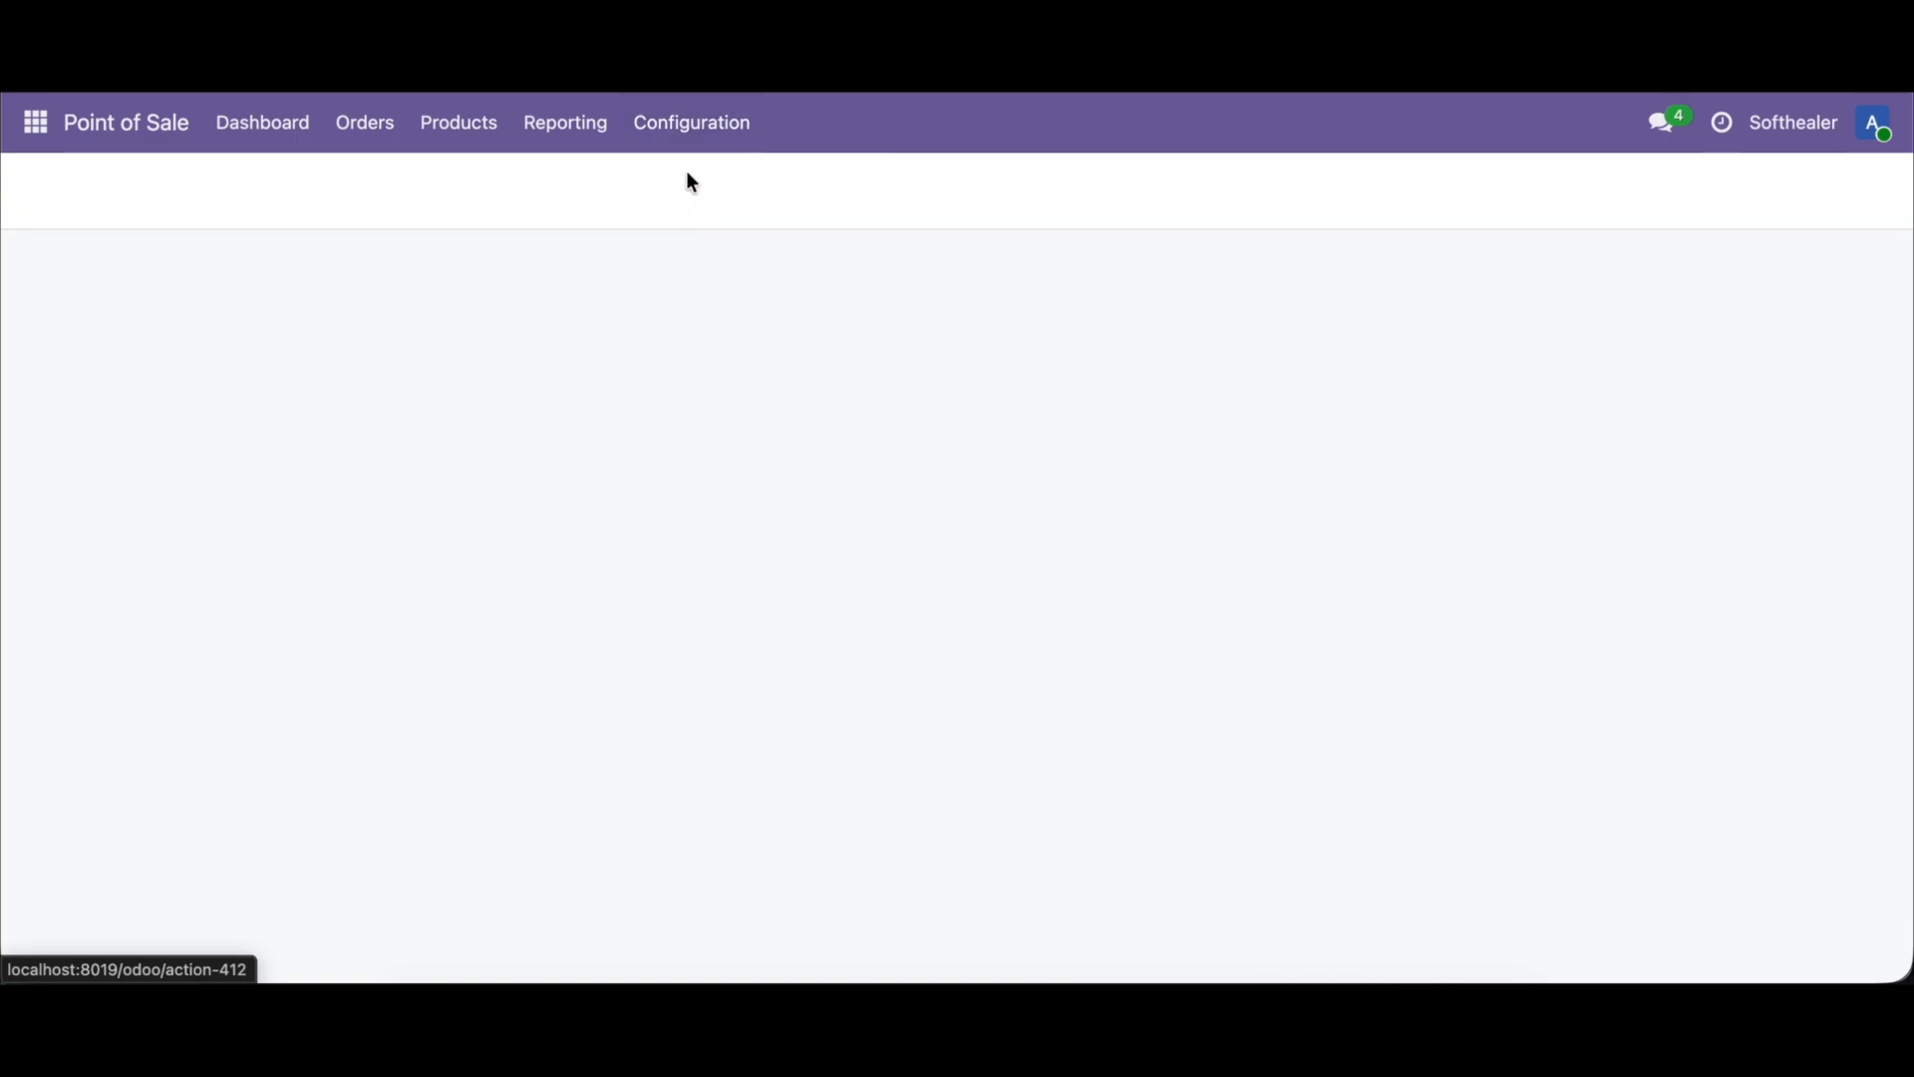
Step: Examine the POS Default Invoice option under Retail Configurations and save the settings with it disabled
scroll(657, 696, "down", 6)
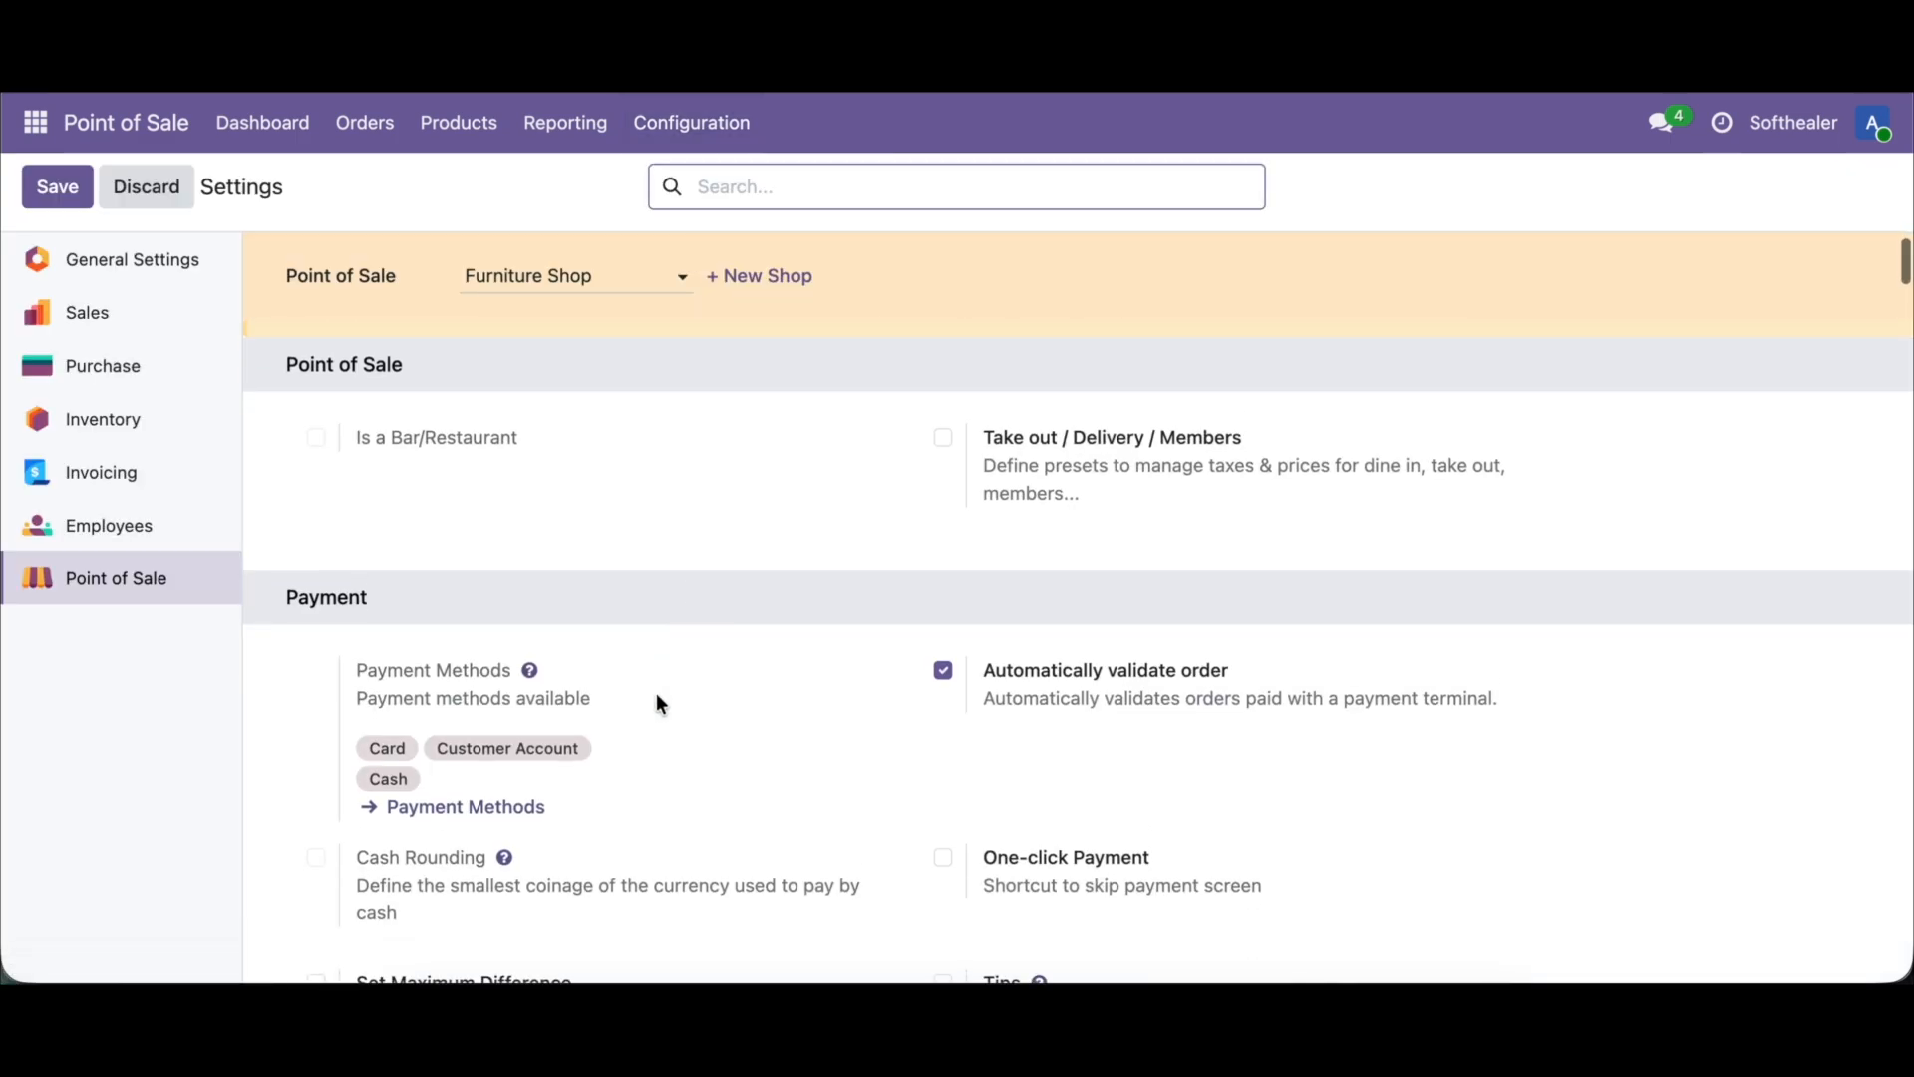
scroll(657, 698, "down", 2)
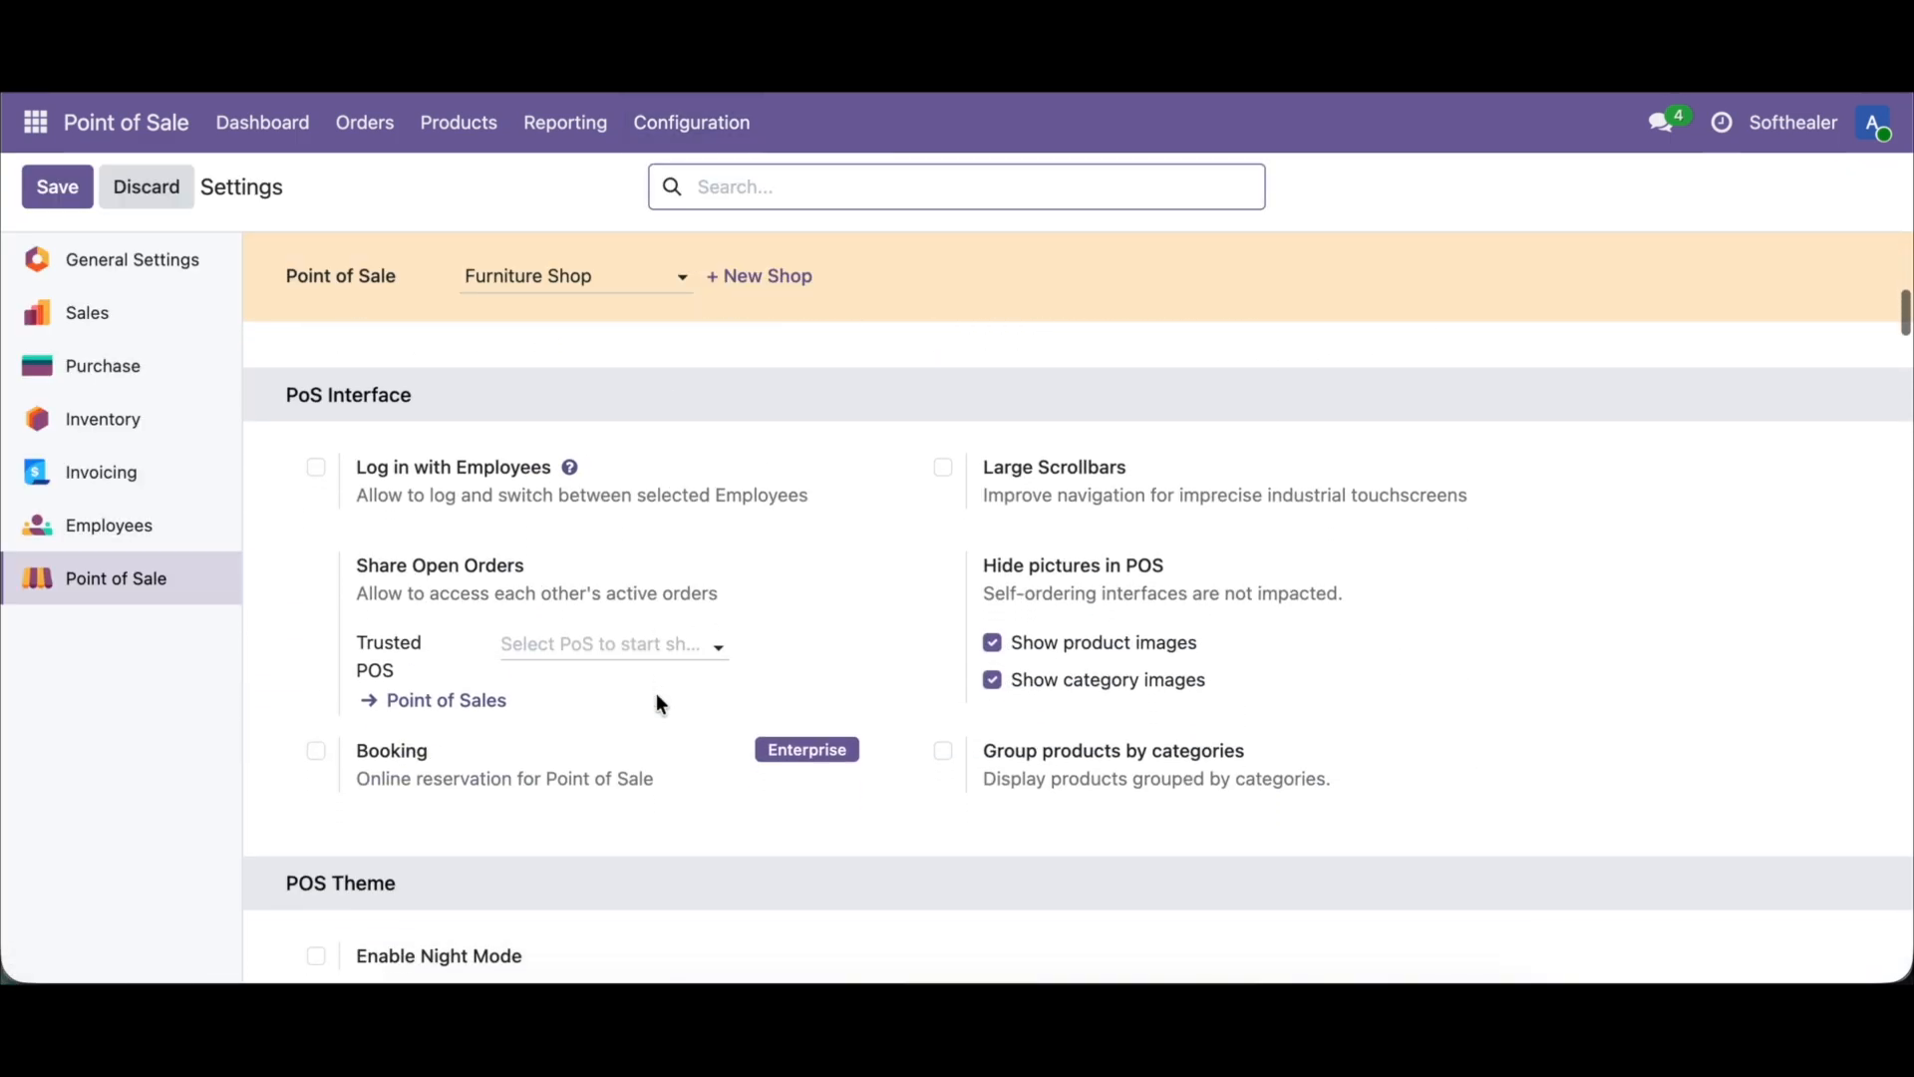
scroll(657, 698, "down", 3)
scroll(657, 700, "down", 10)
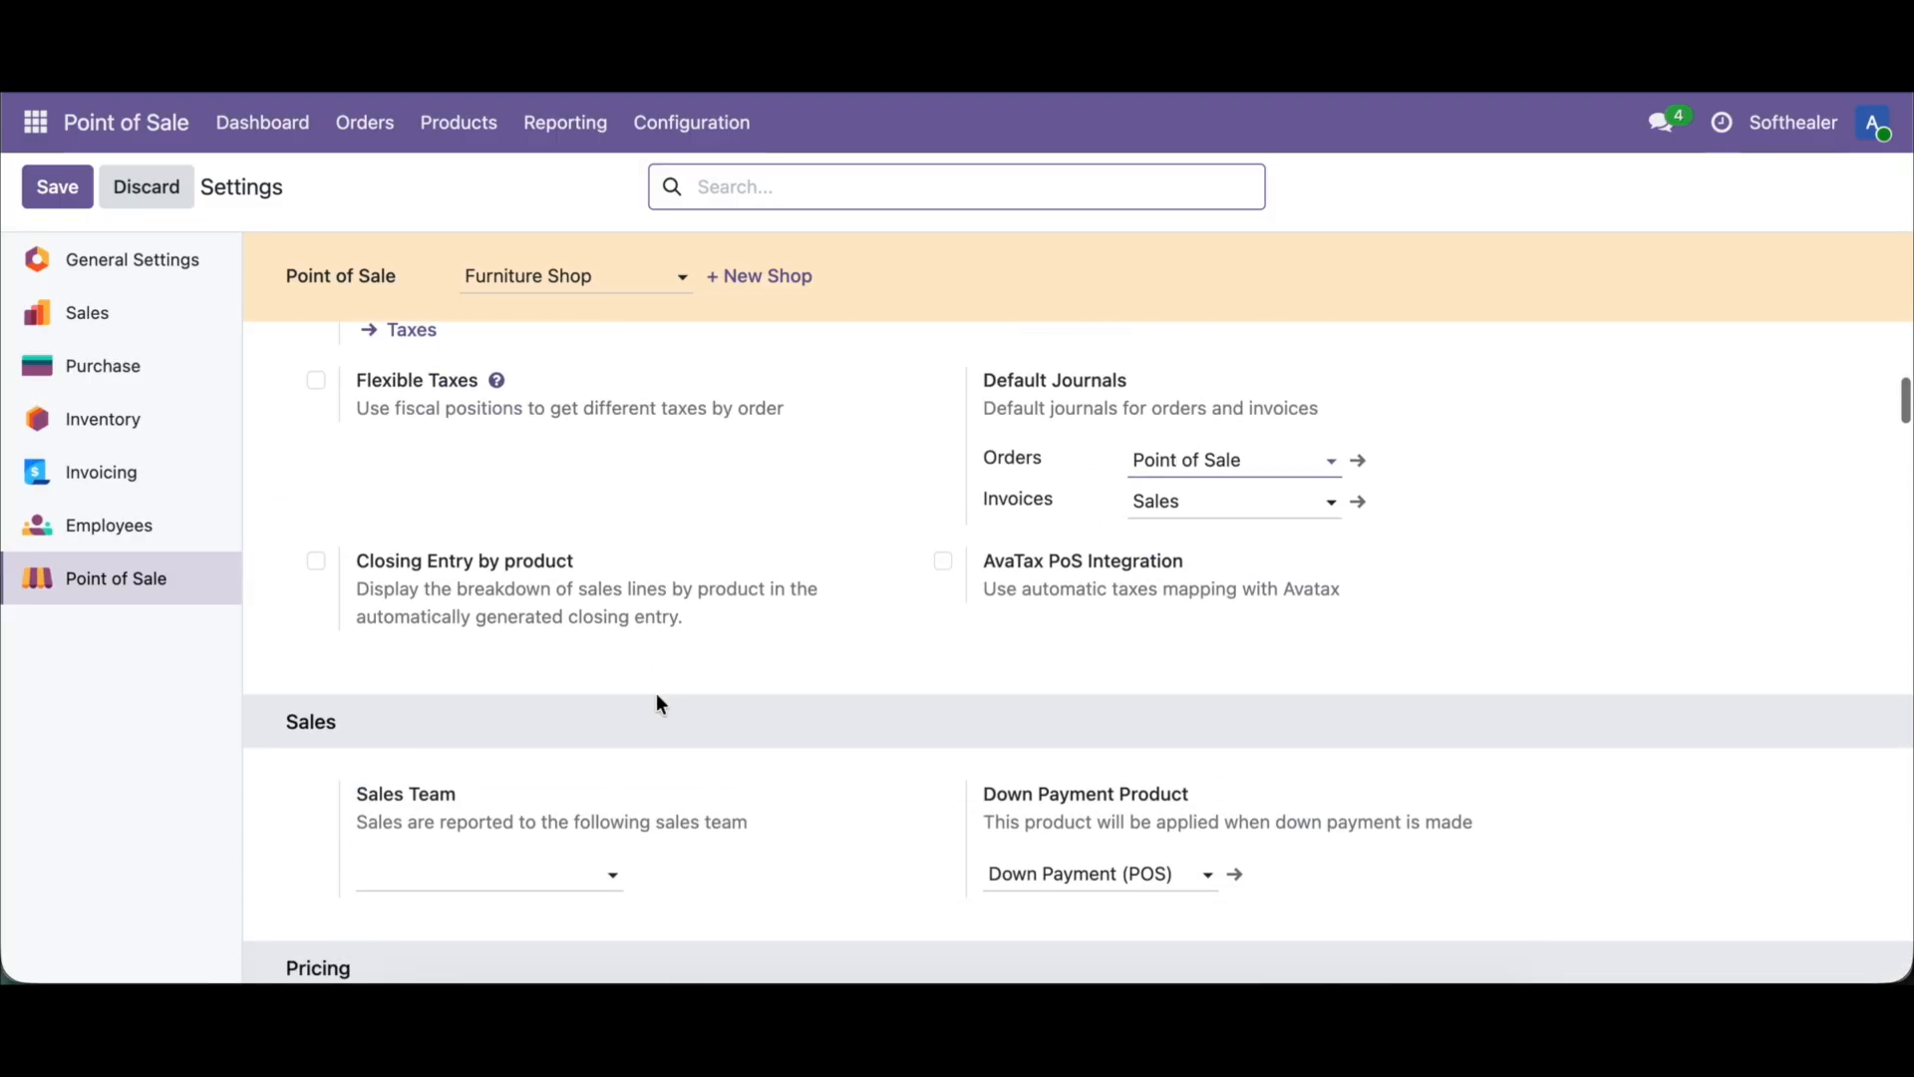
scroll(657, 702, "down", 15)
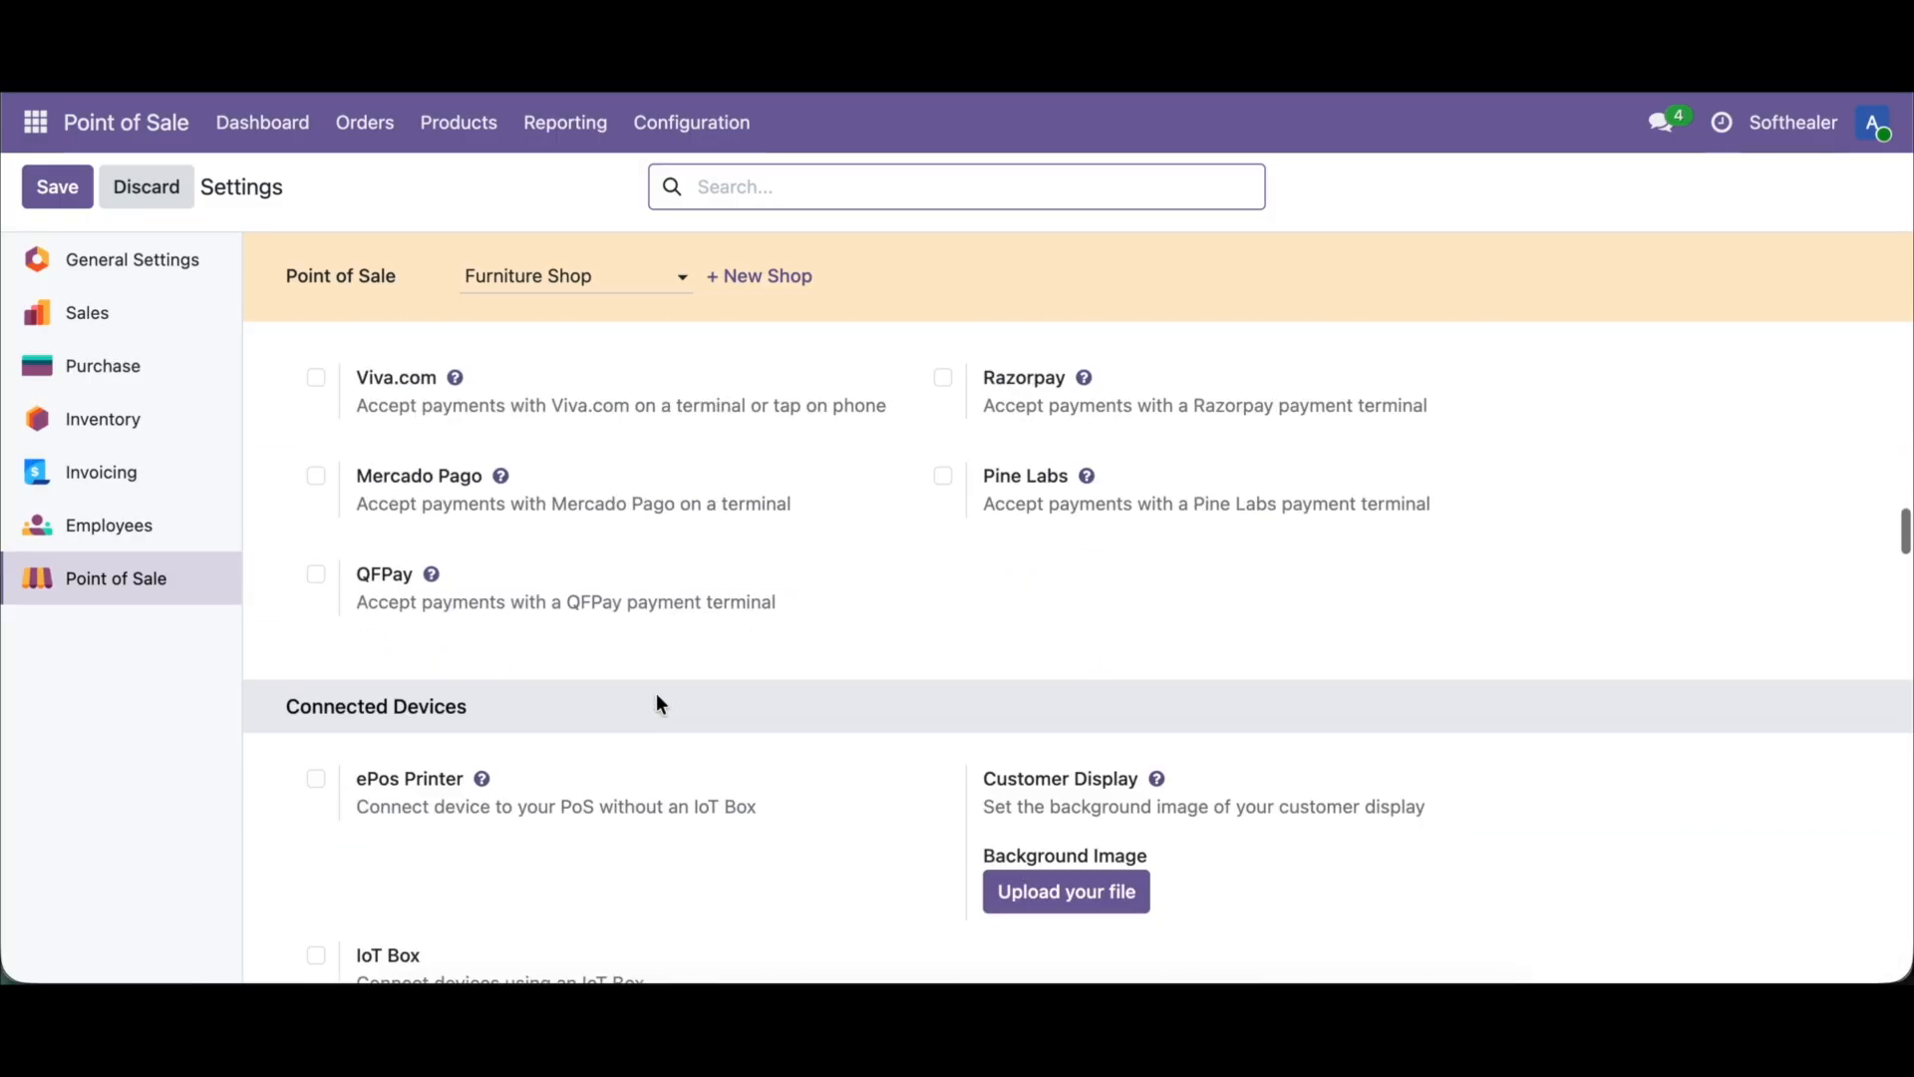
scroll(656, 695, "down", 3)
scroll(656, 696, "up", 3)
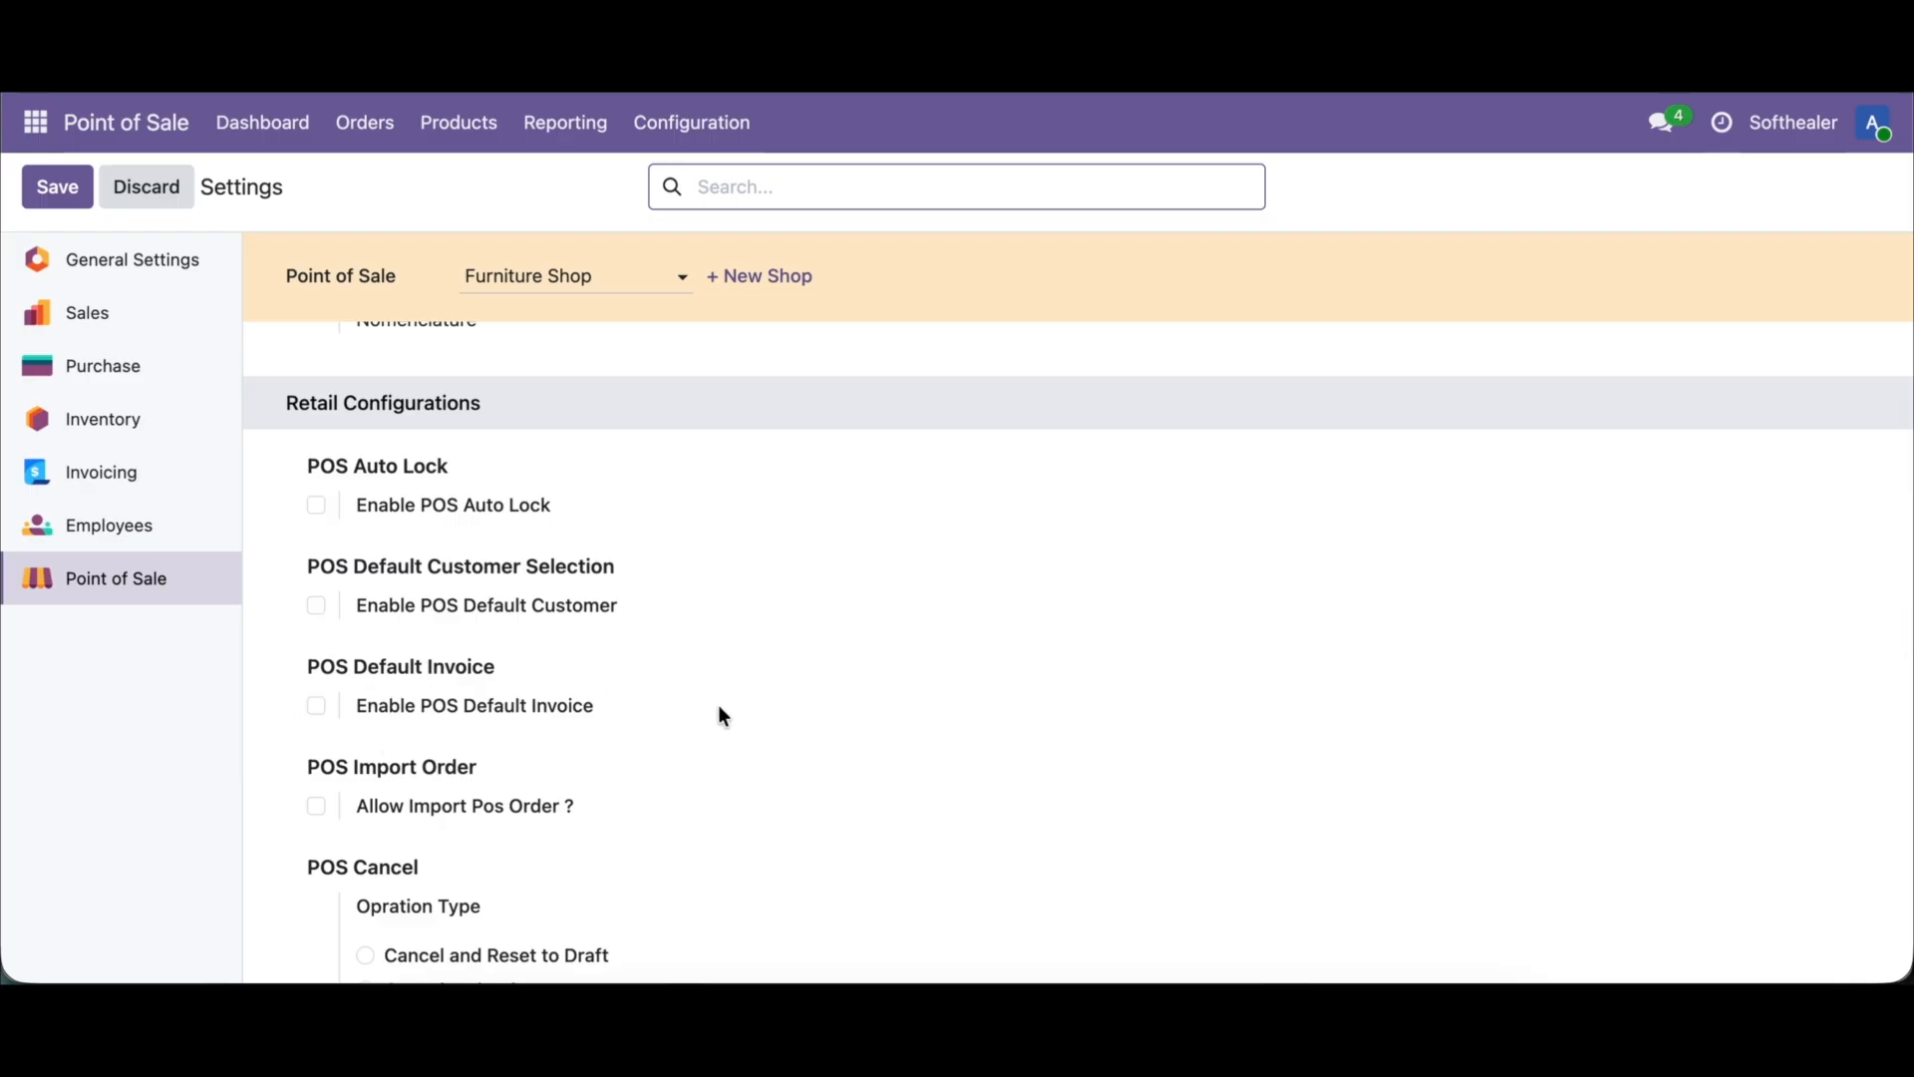
left_click(47, 177)
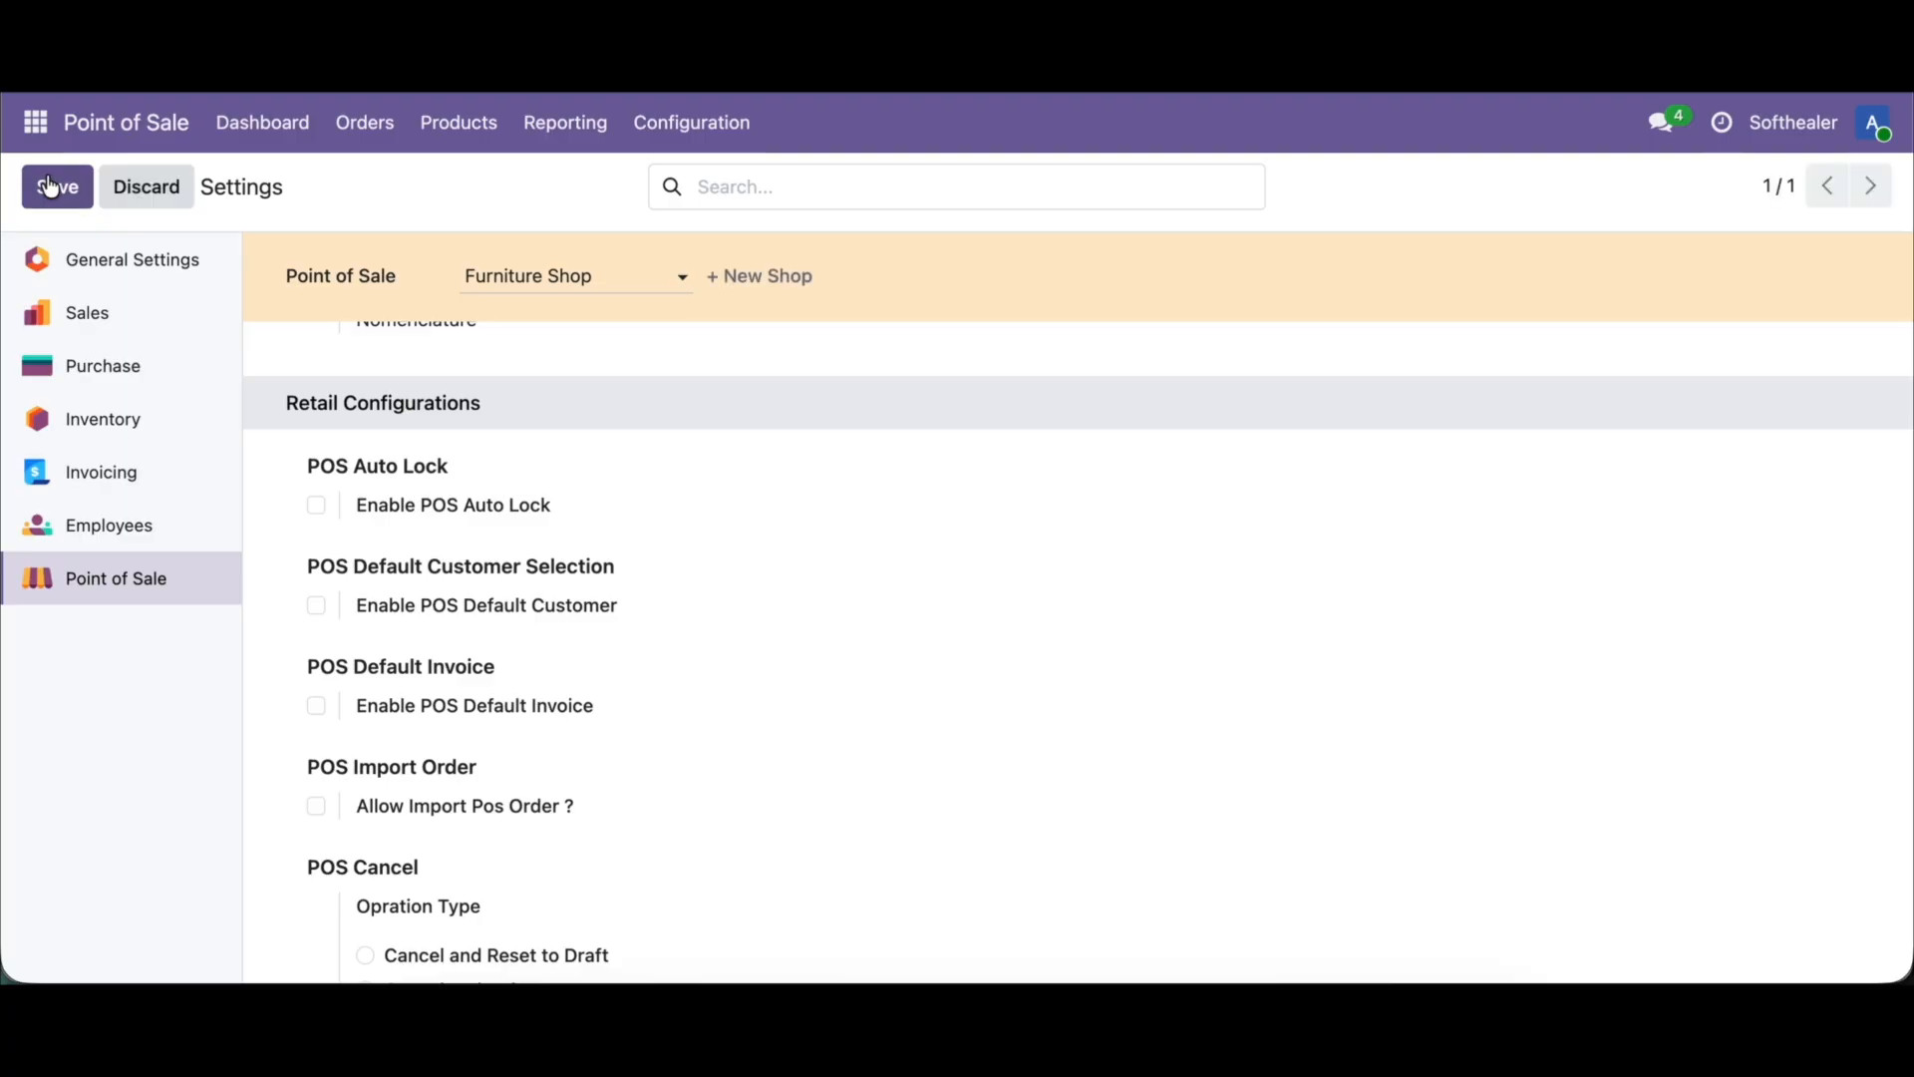
Step: Resume selling in the Furniture Shop register and add one Pedal Bin and one Cabinet with Doors to the order
left_click(235, 120)
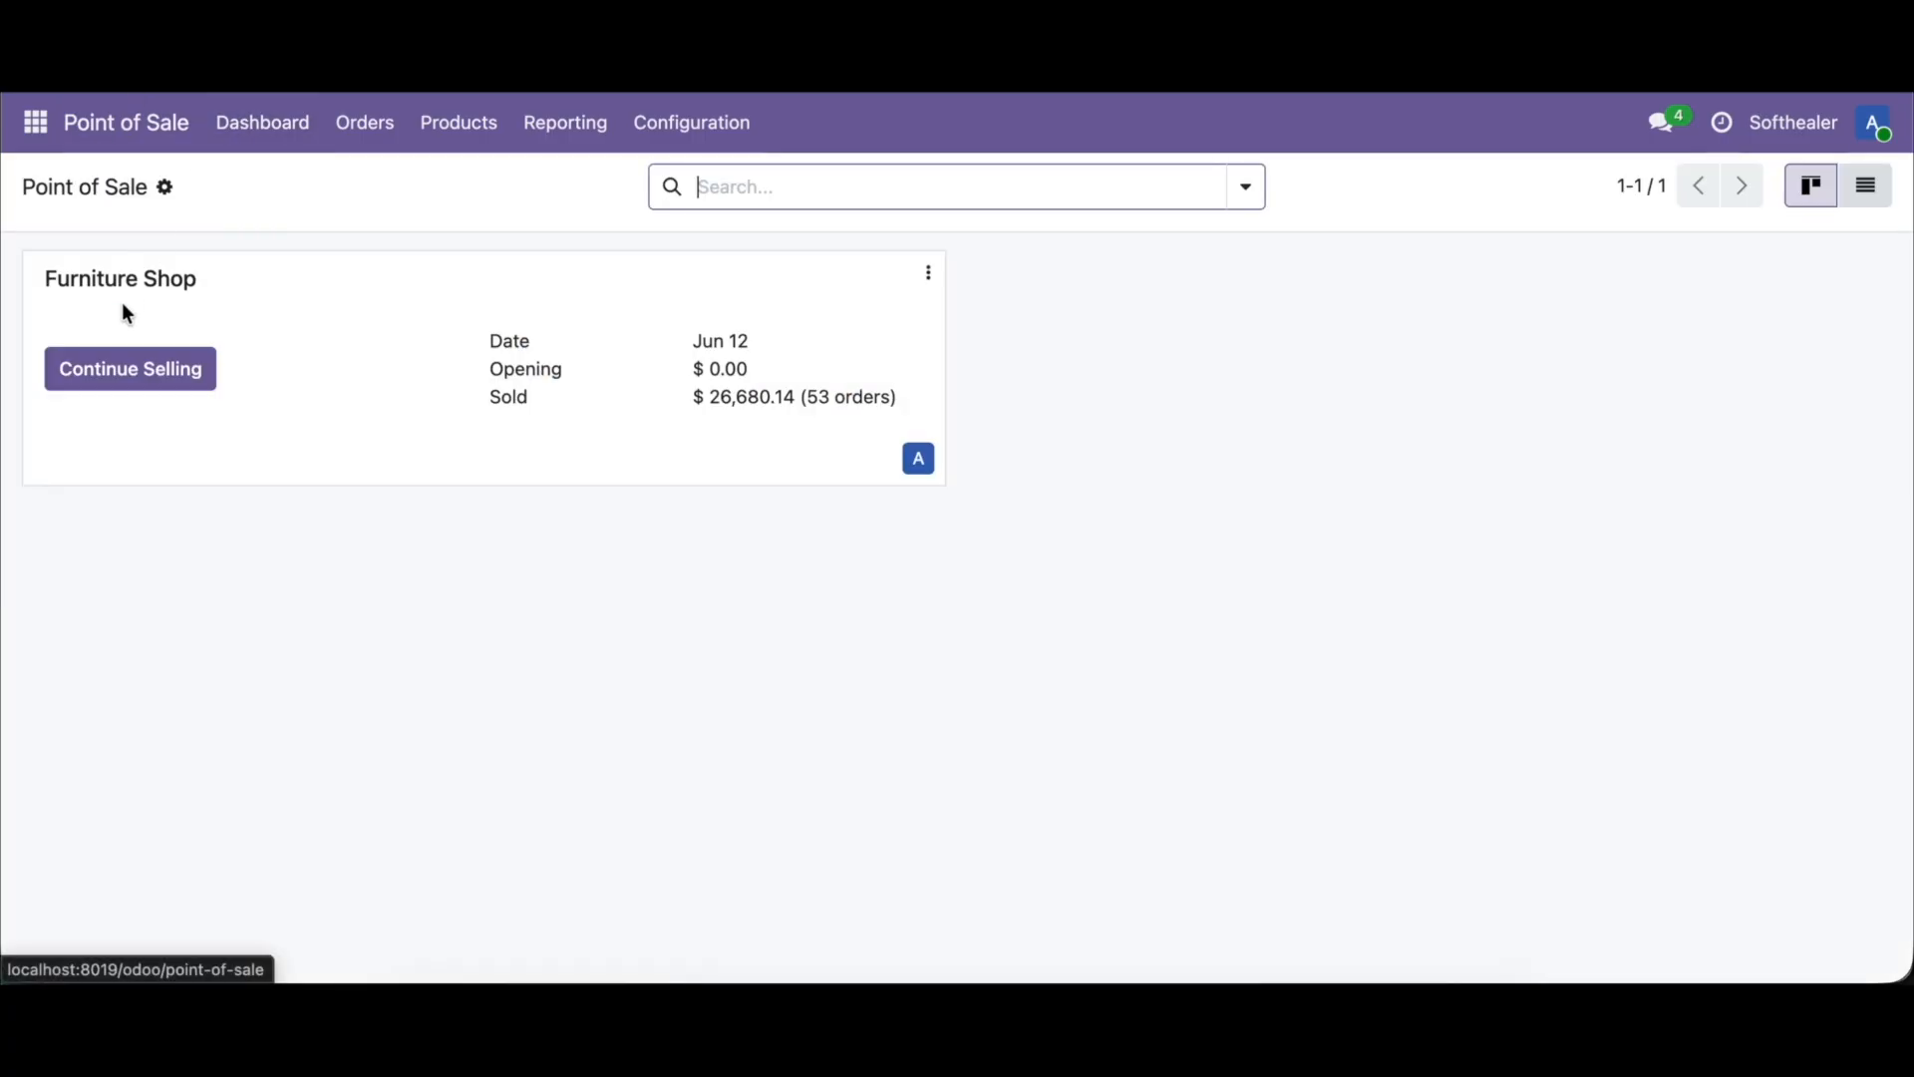
left_click(115, 389)
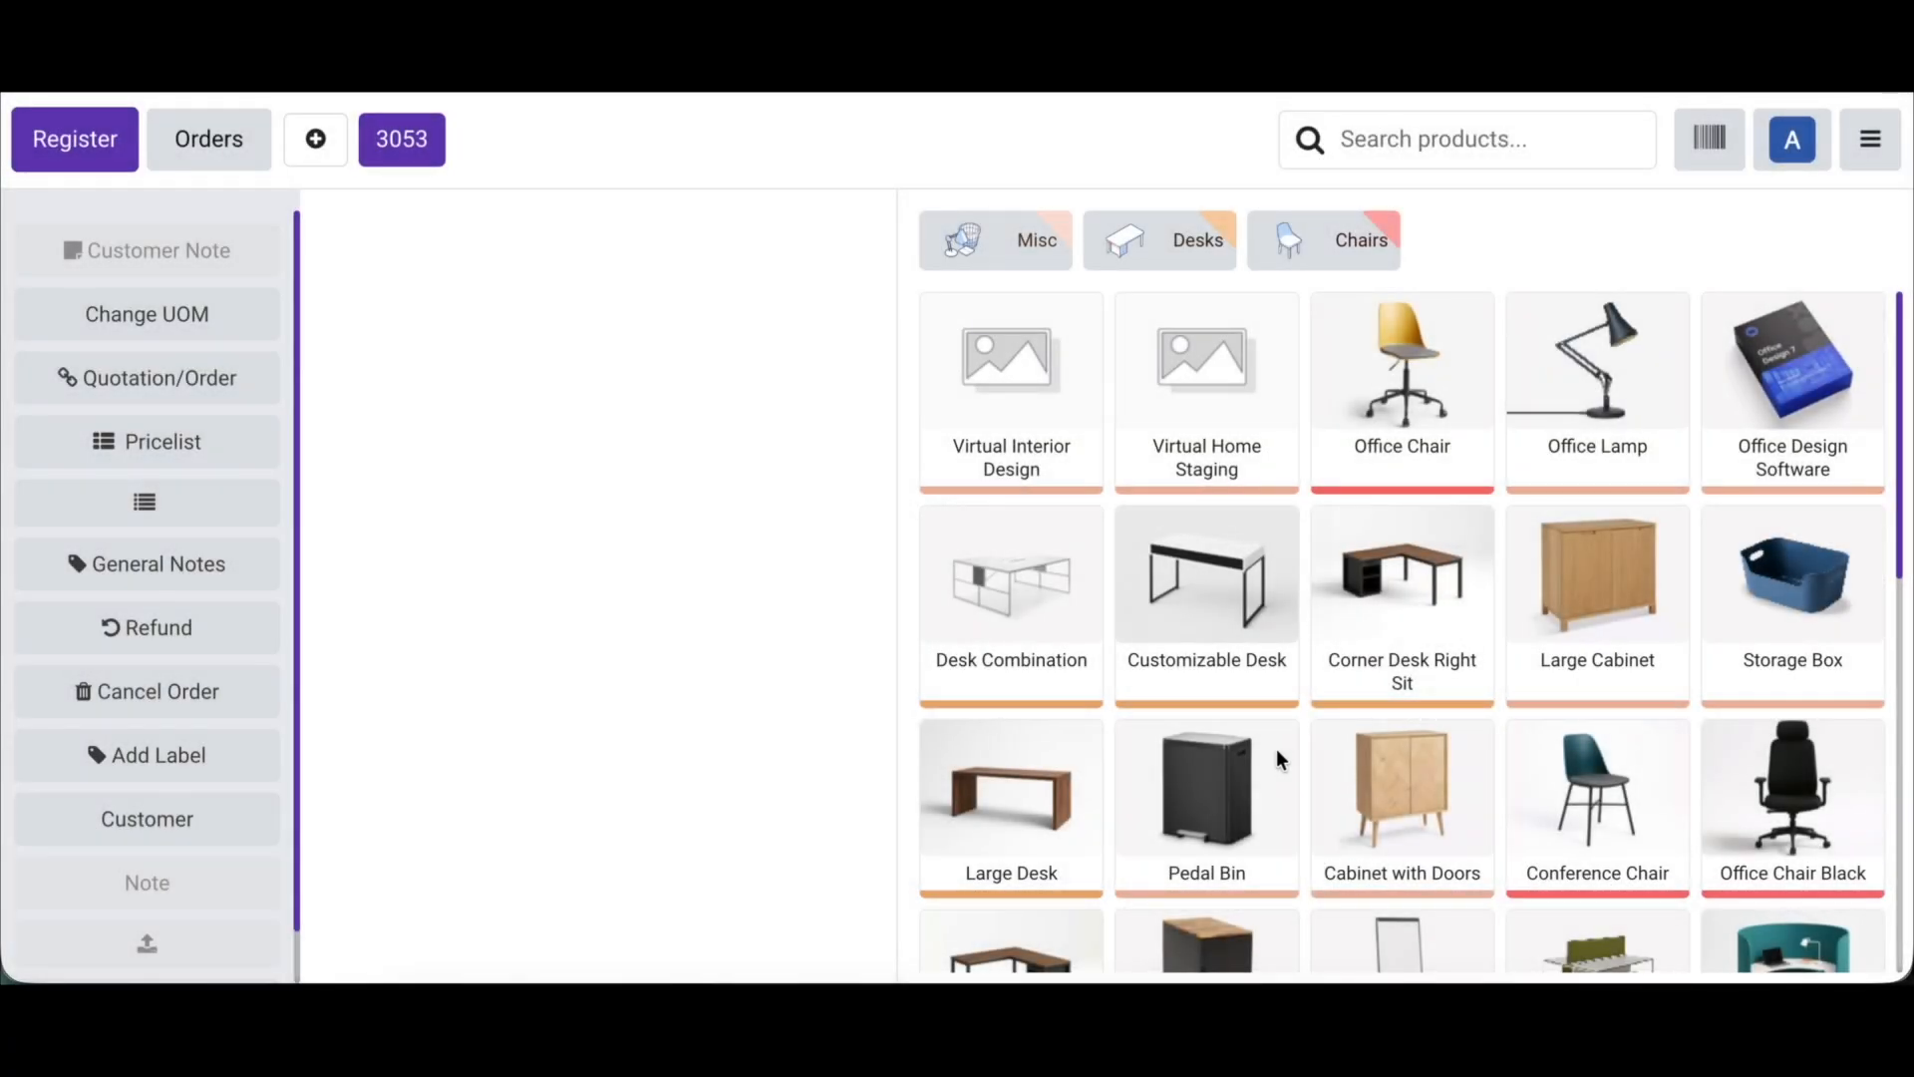
left_click(1279, 759)
left_click(1380, 808)
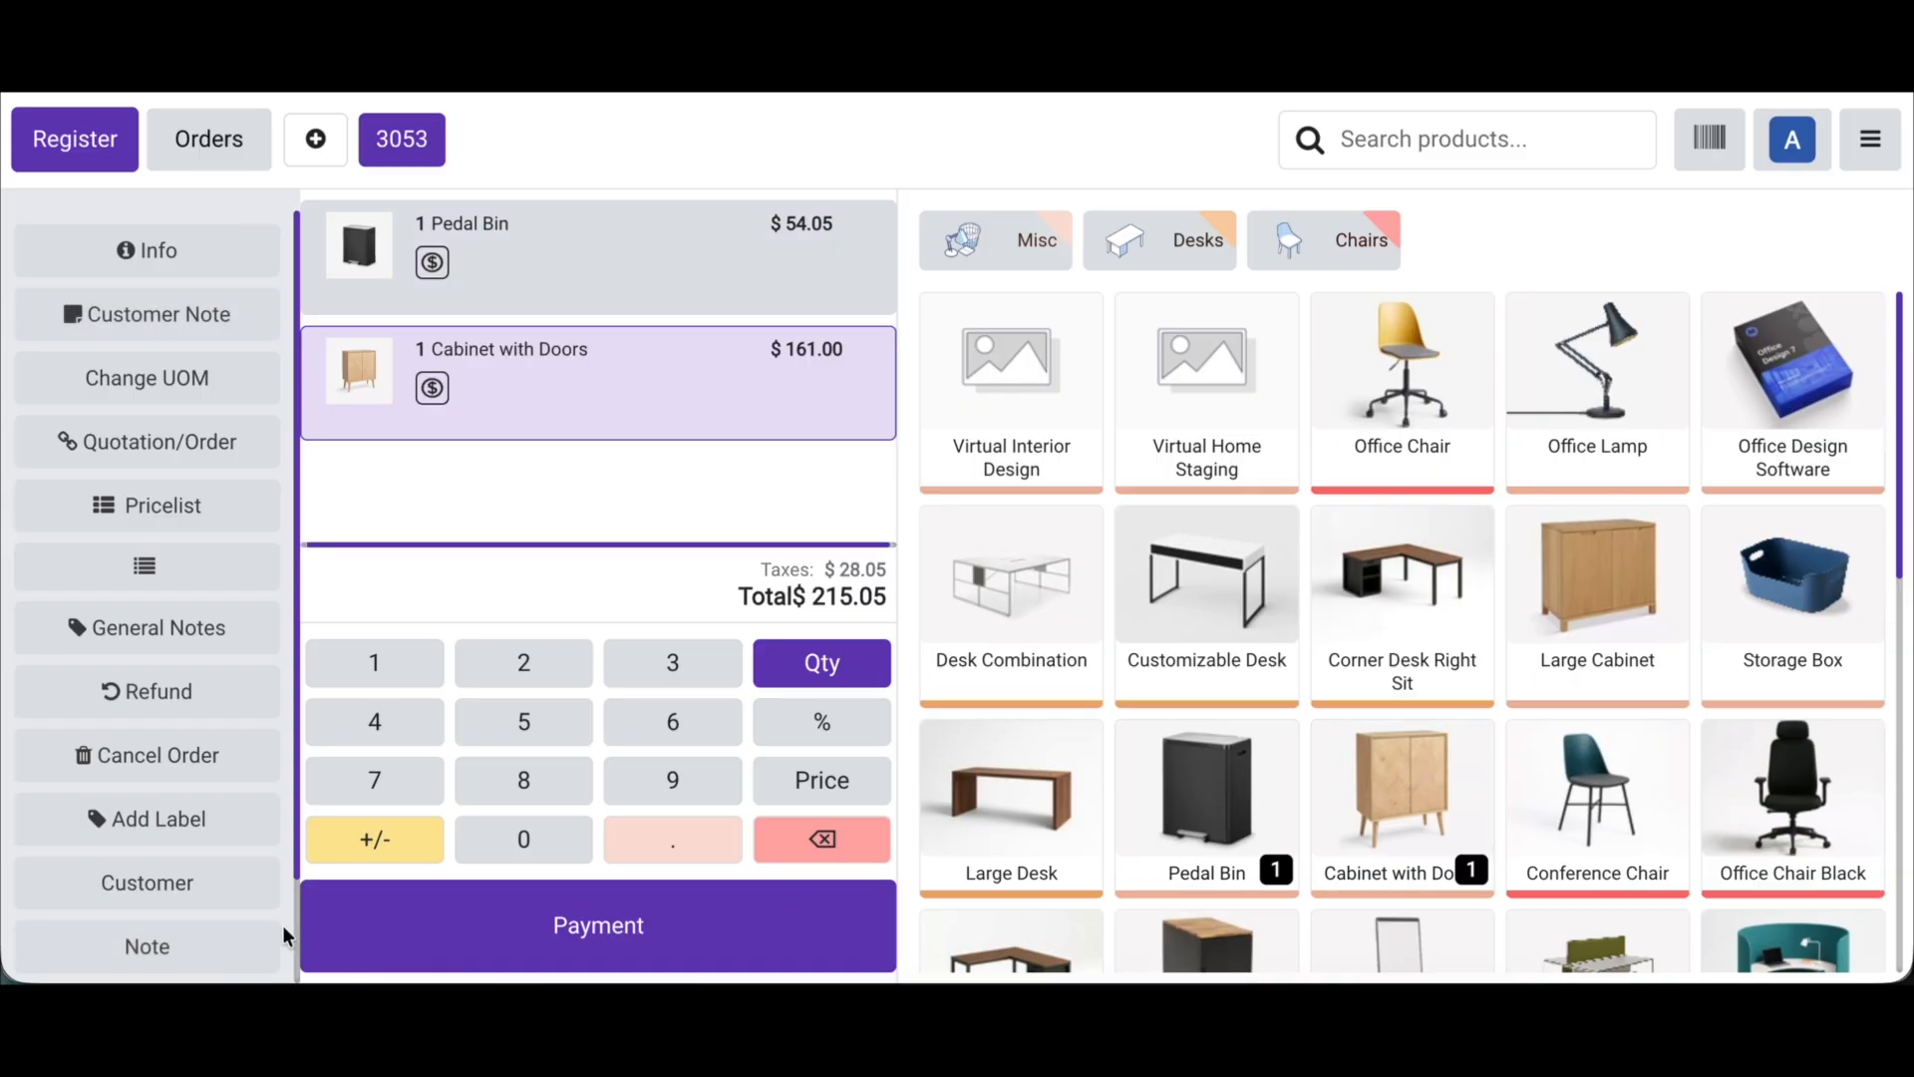
Step: Assign Softhealer as the order's customer and proceed to payment to check the Invoice option
left_click(204, 879)
left_click(401, 526)
left_click(408, 919)
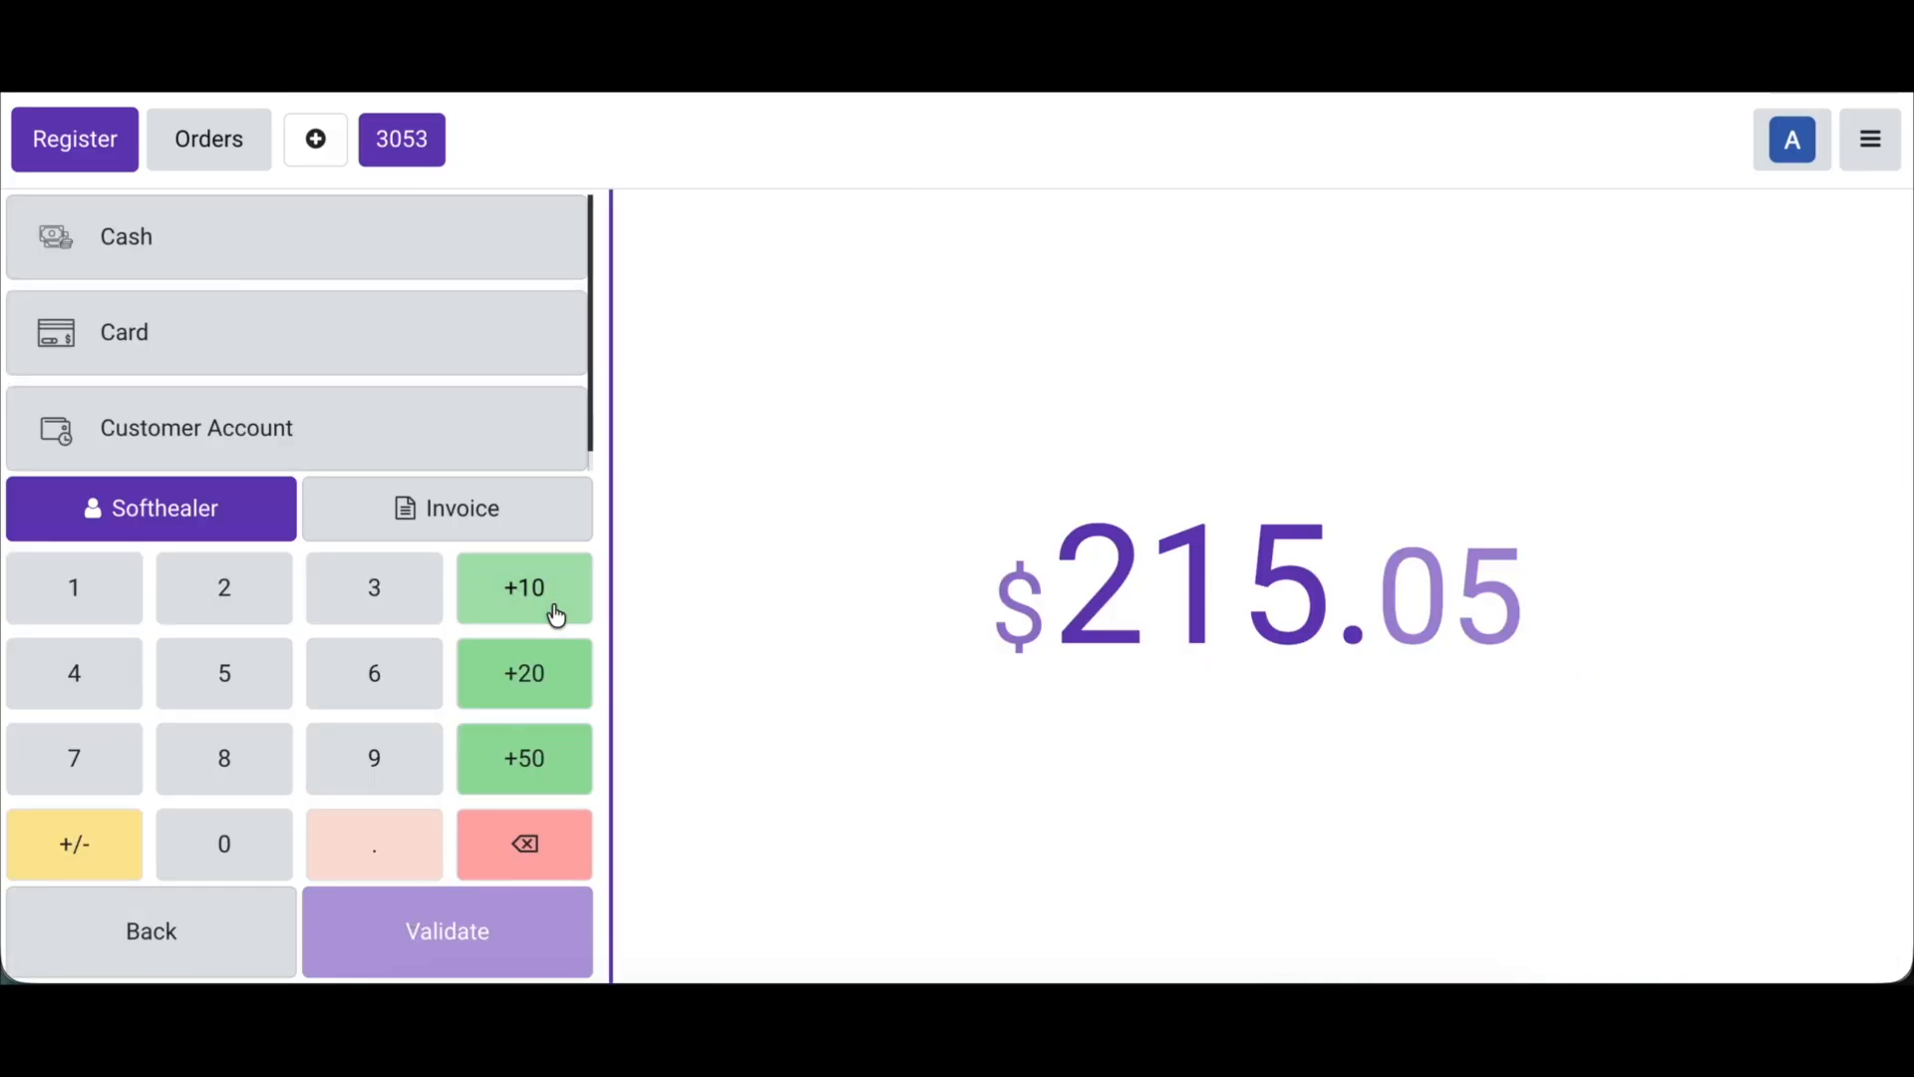
left_click(439, 498)
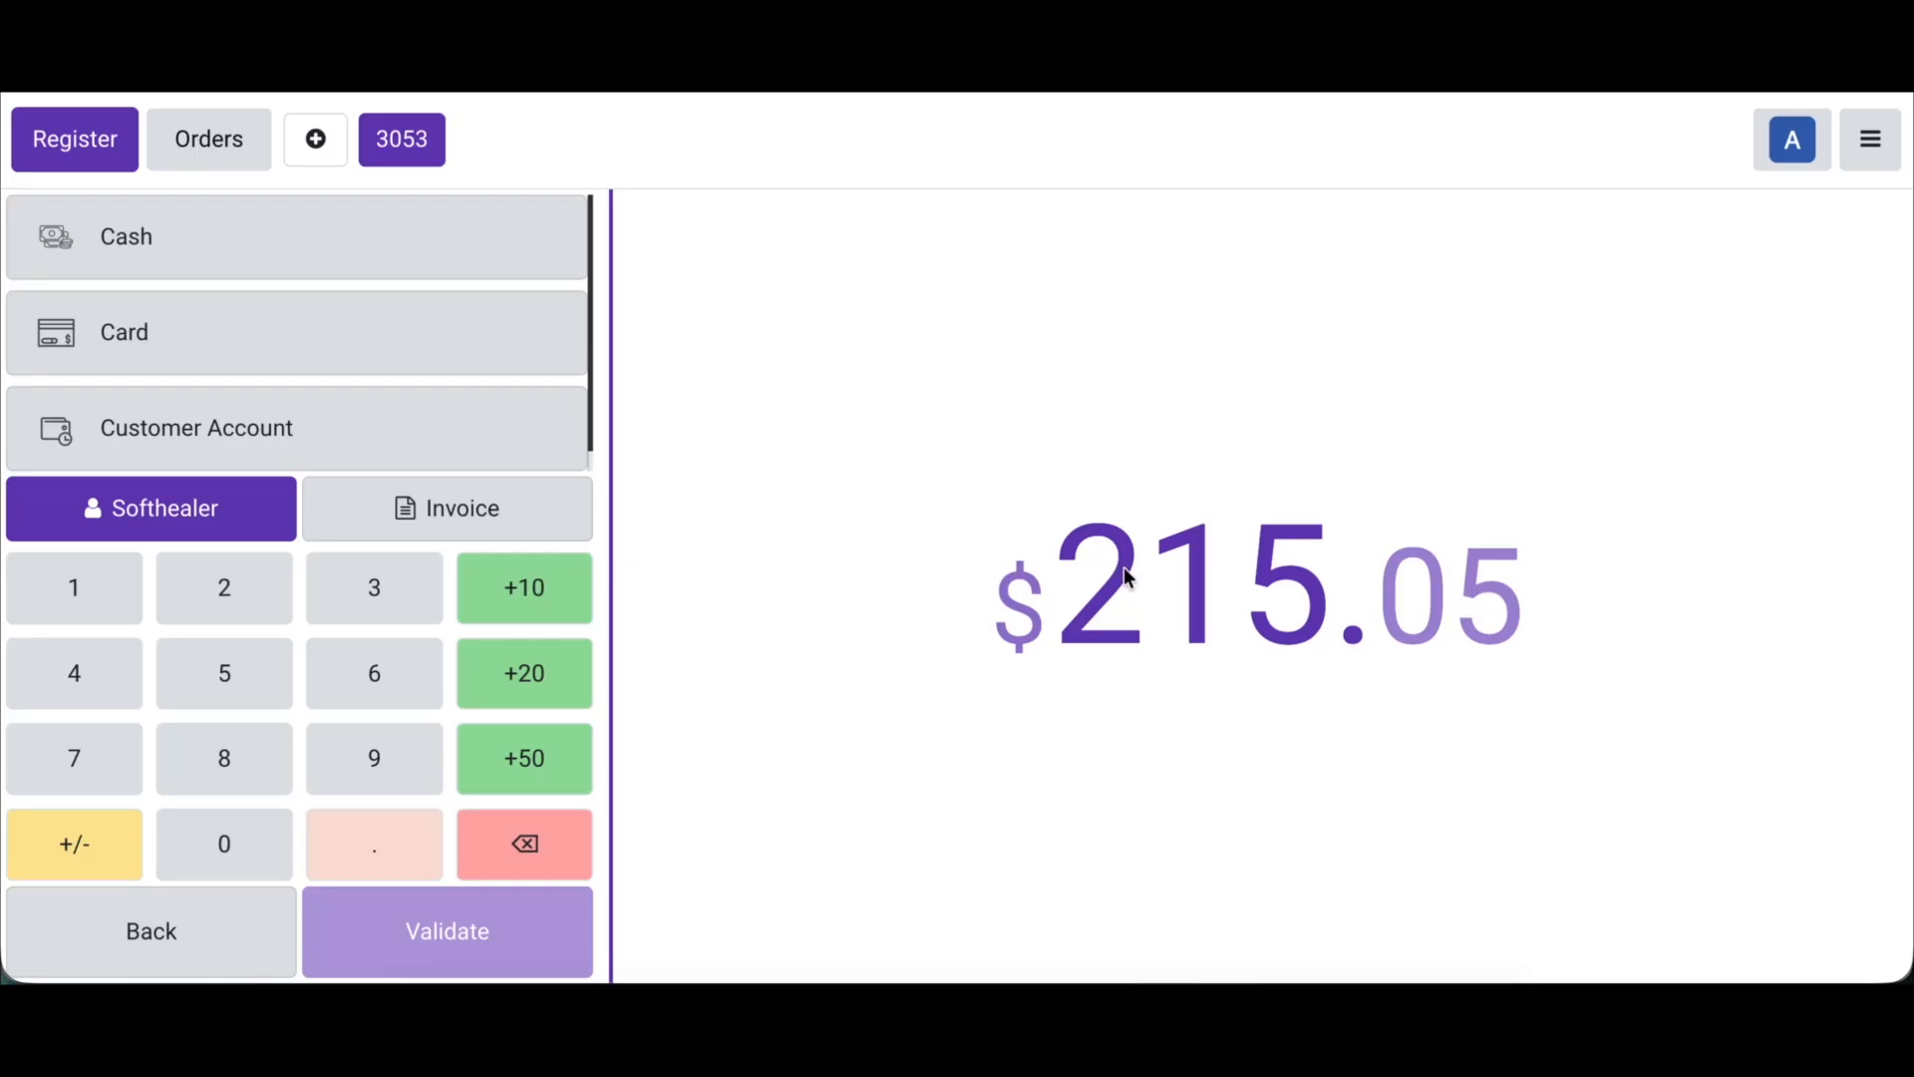
Step: Return to the backend and reopen the Point of Sale settings
left_click(1856, 155)
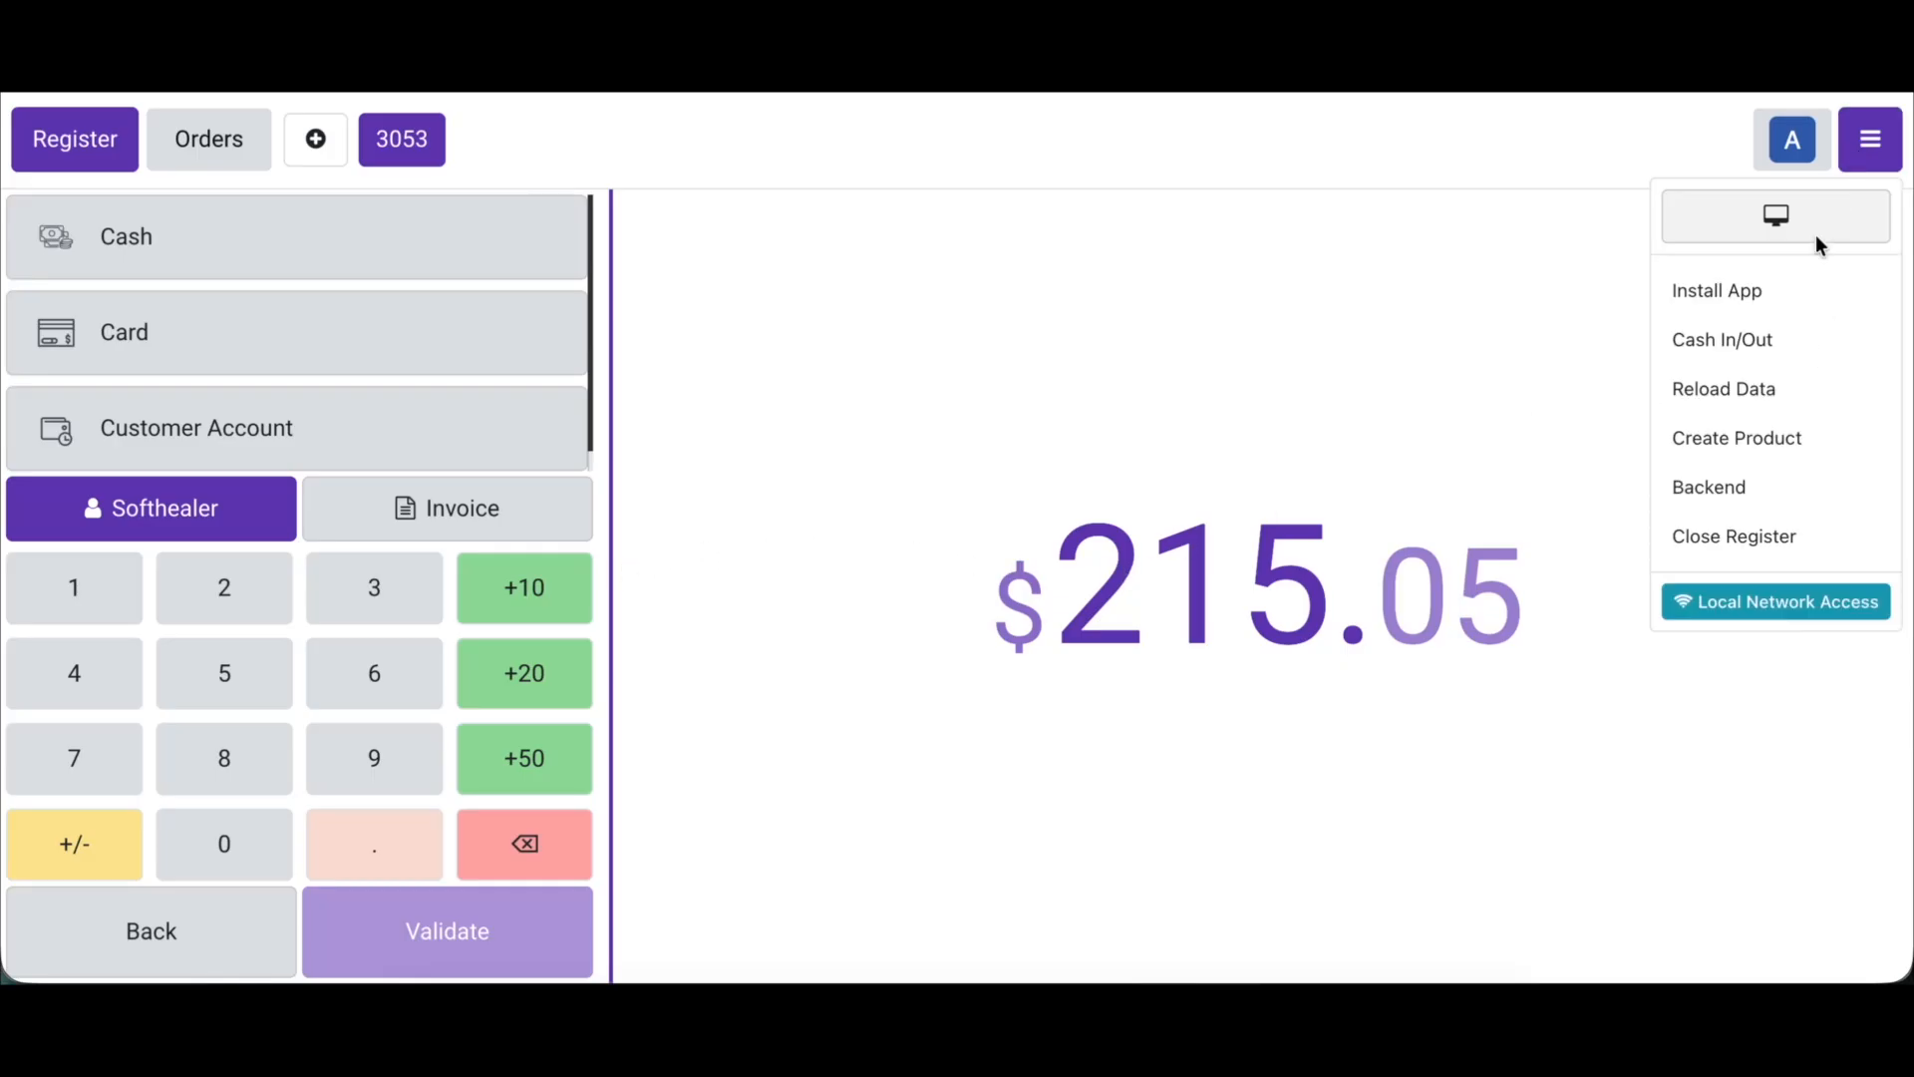
left_click(1731, 489)
left_click(709, 124)
left_click(713, 189)
Step: Enable POS Default Invoice under Retail Configurations and save the settings
scroll(716, 493, "down", 15)
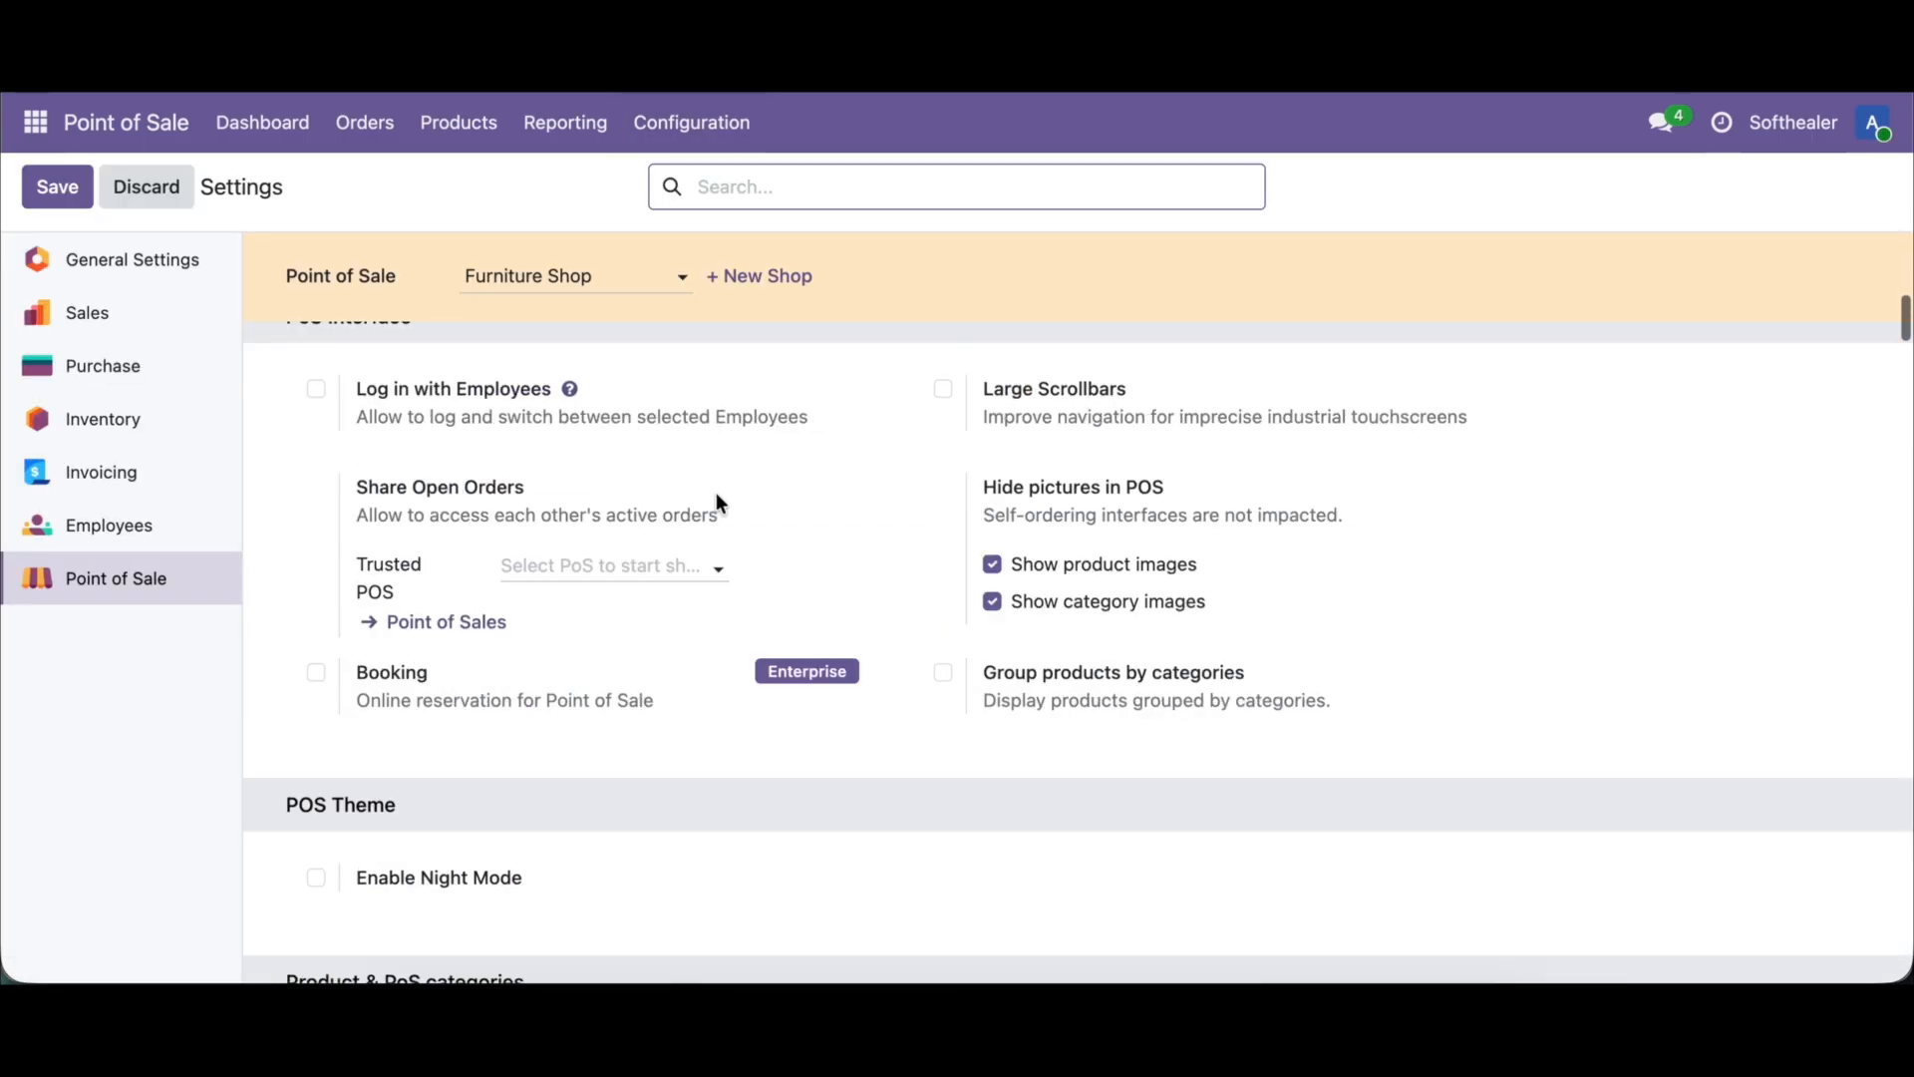
scroll(716, 492, "down", 20)
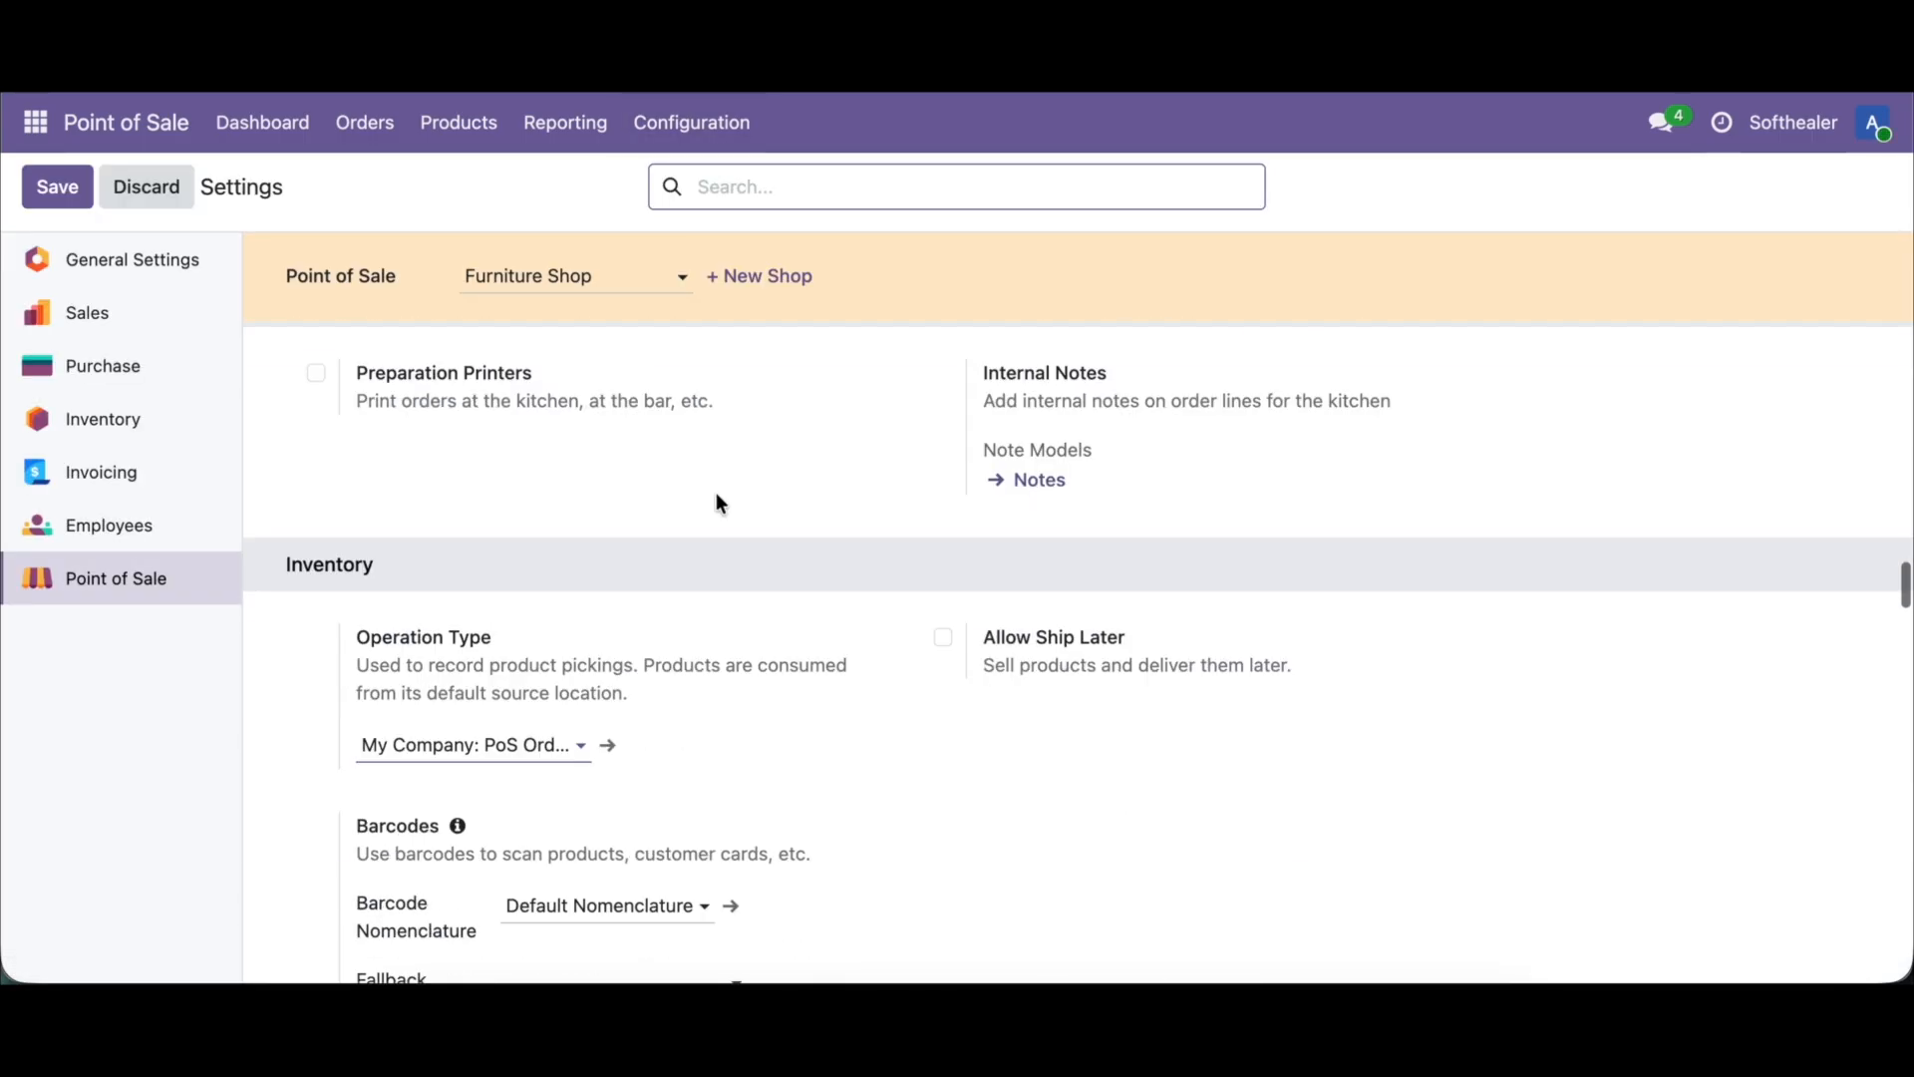
scroll(716, 492, "up", 1)
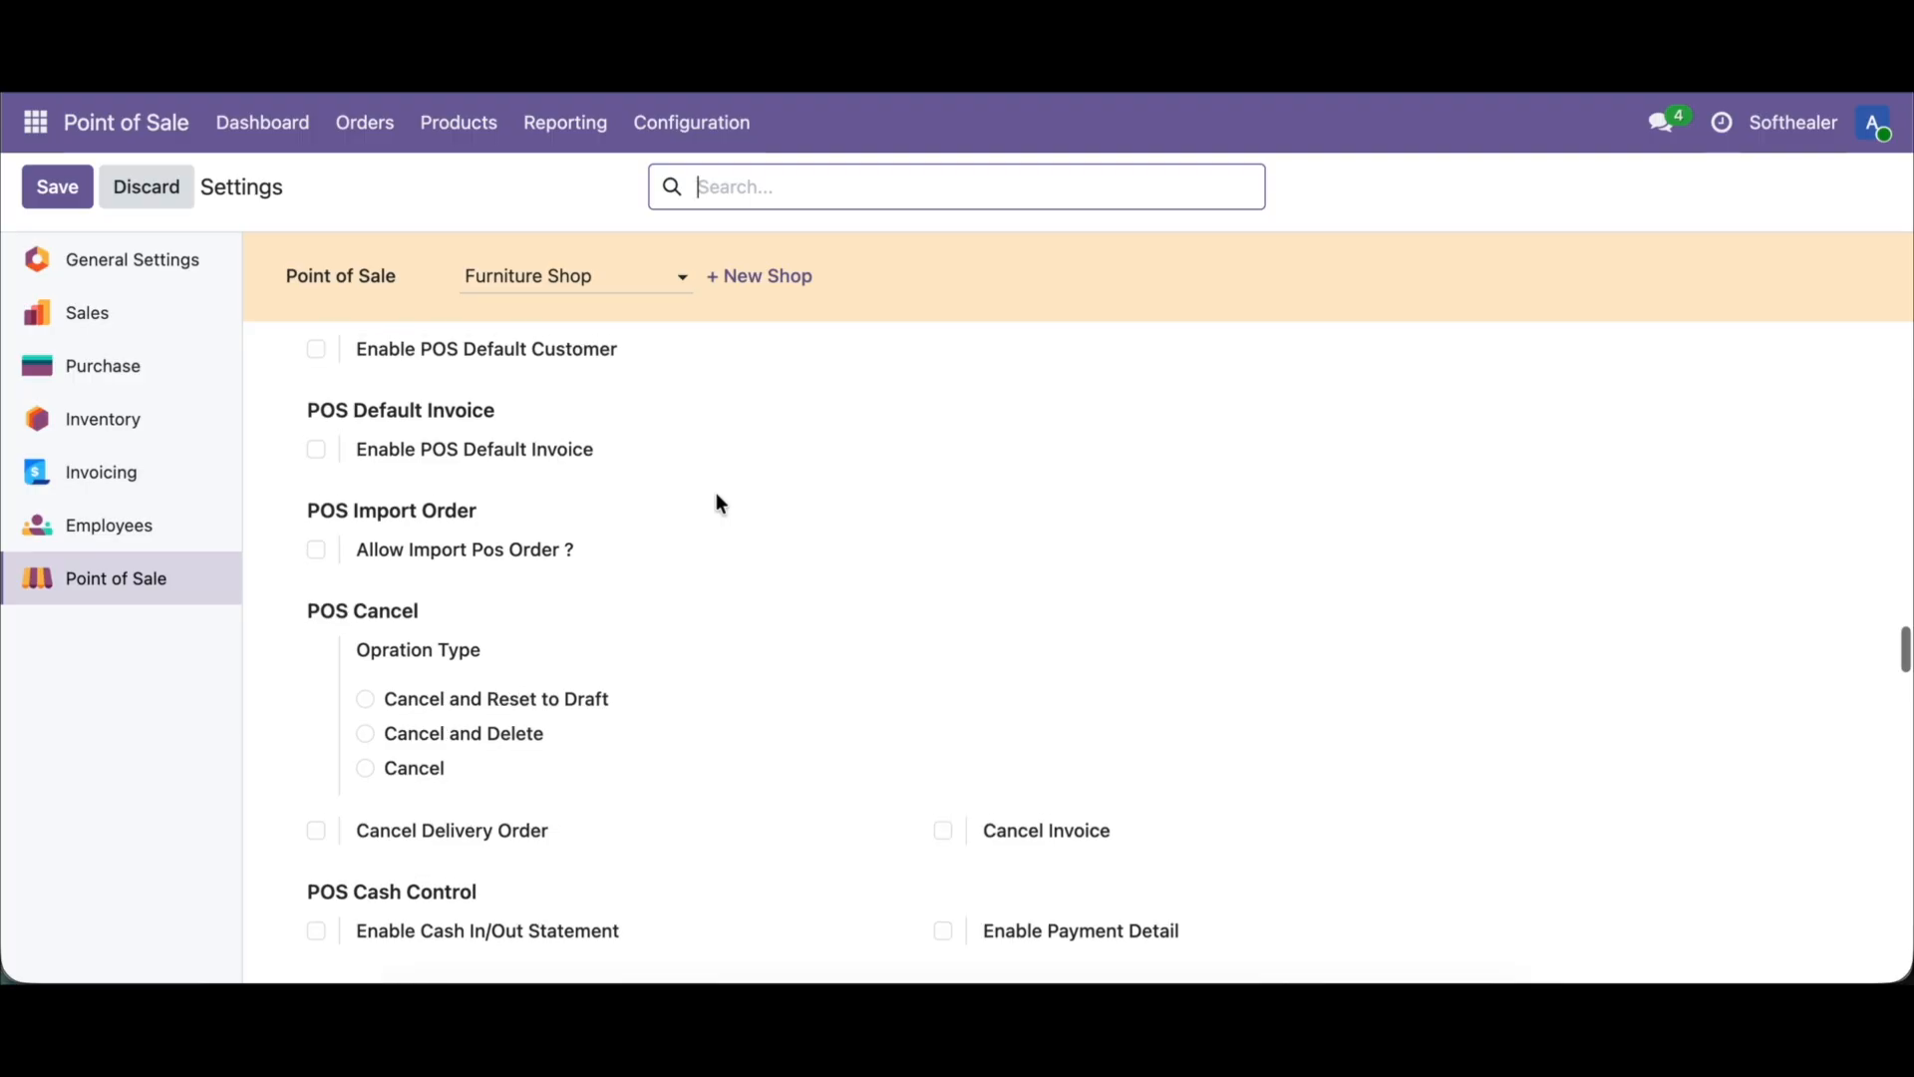
left_click(489, 448)
left_click(42, 199)
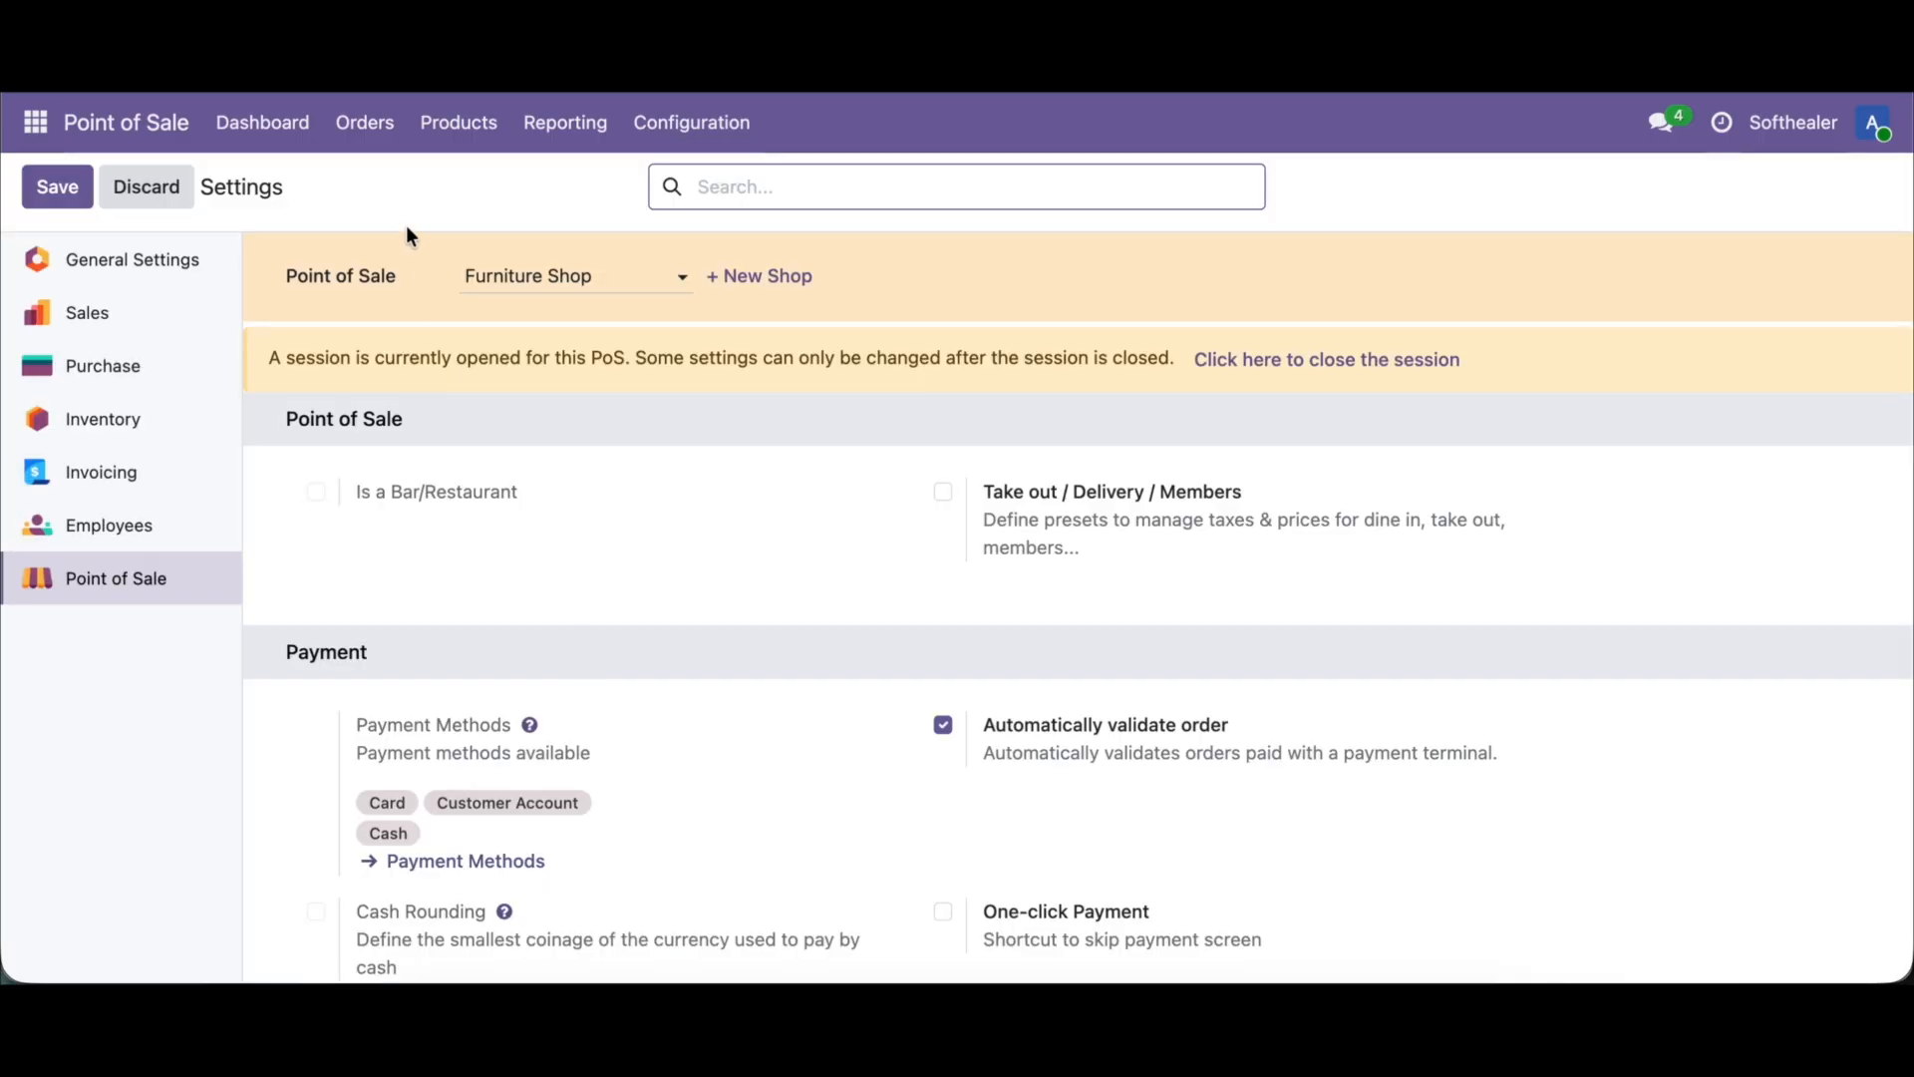
Step: Reopen the Furniture Shop register and create a new order with one Large Cabinet, one Cabinet with Doors and one Pedal Bin
left_click(235, 127)
left_click(183, 371)
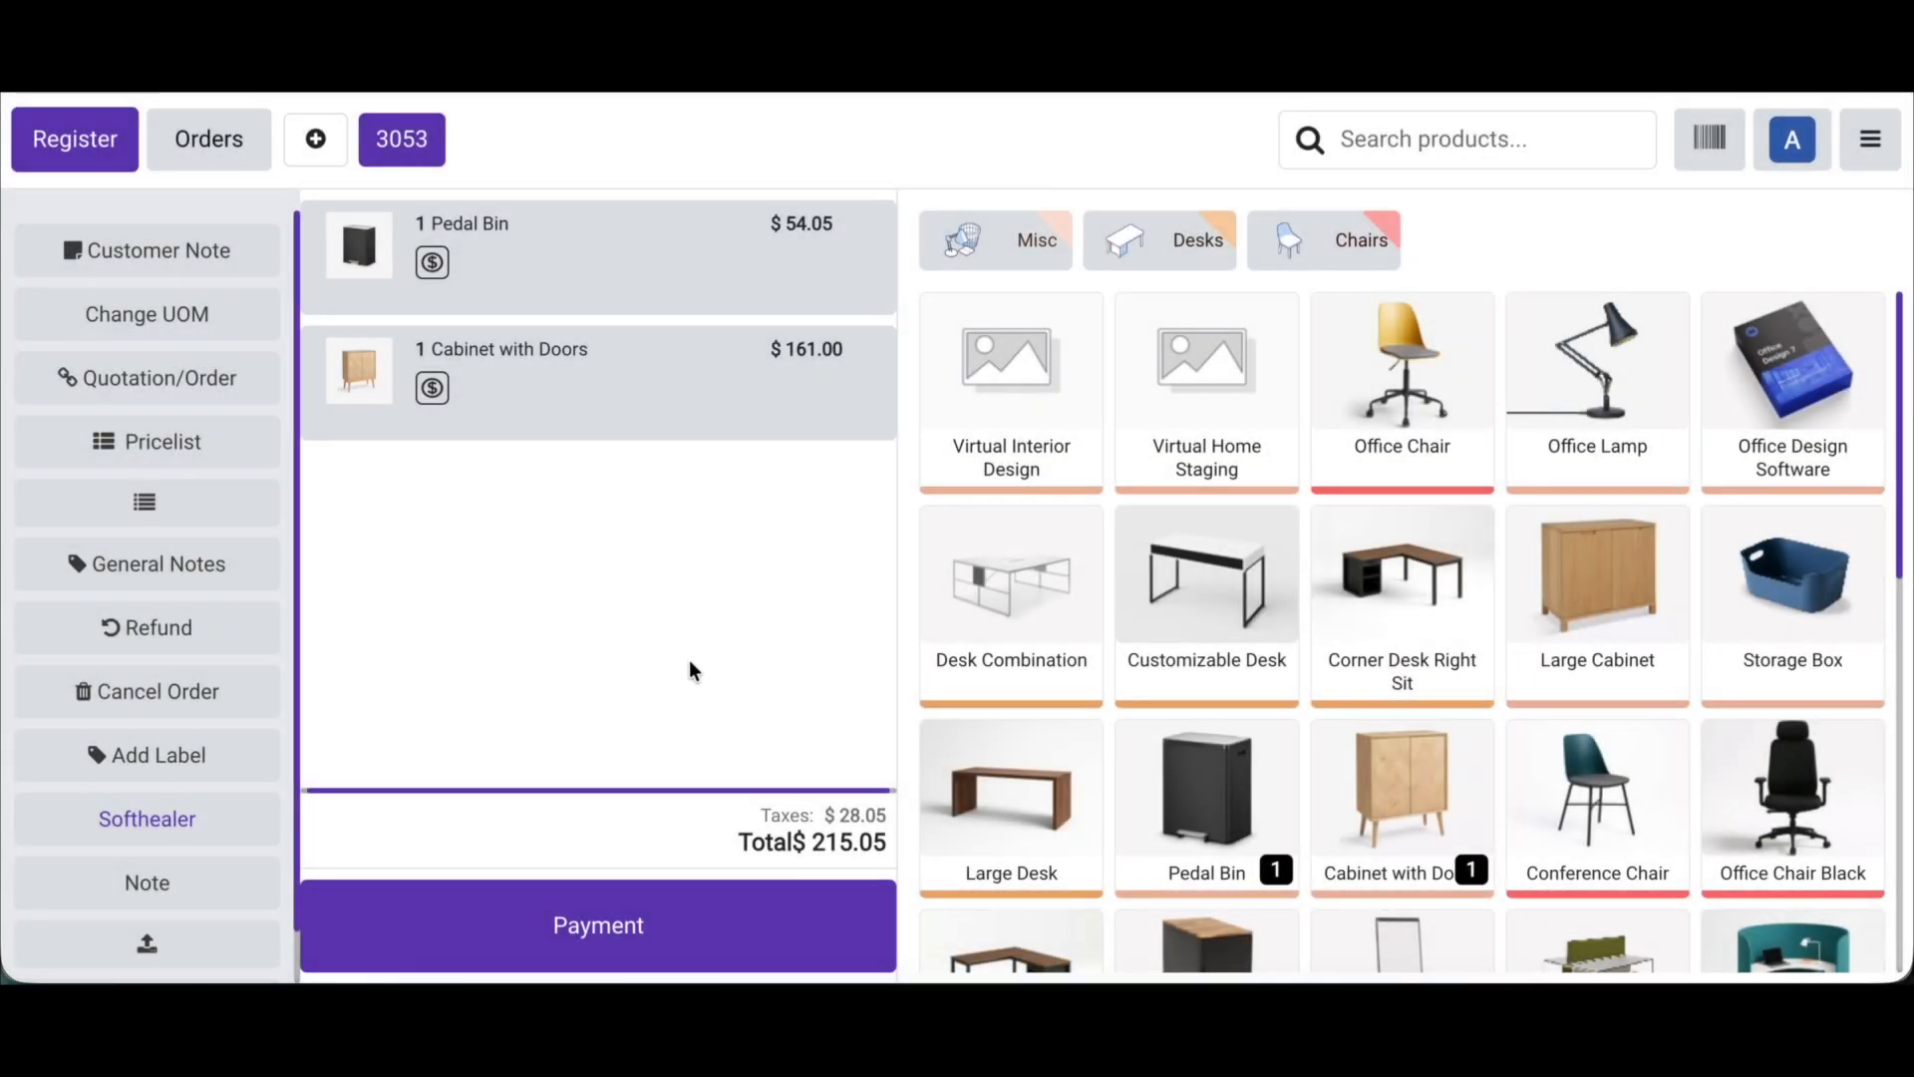
left_click(315, 138)
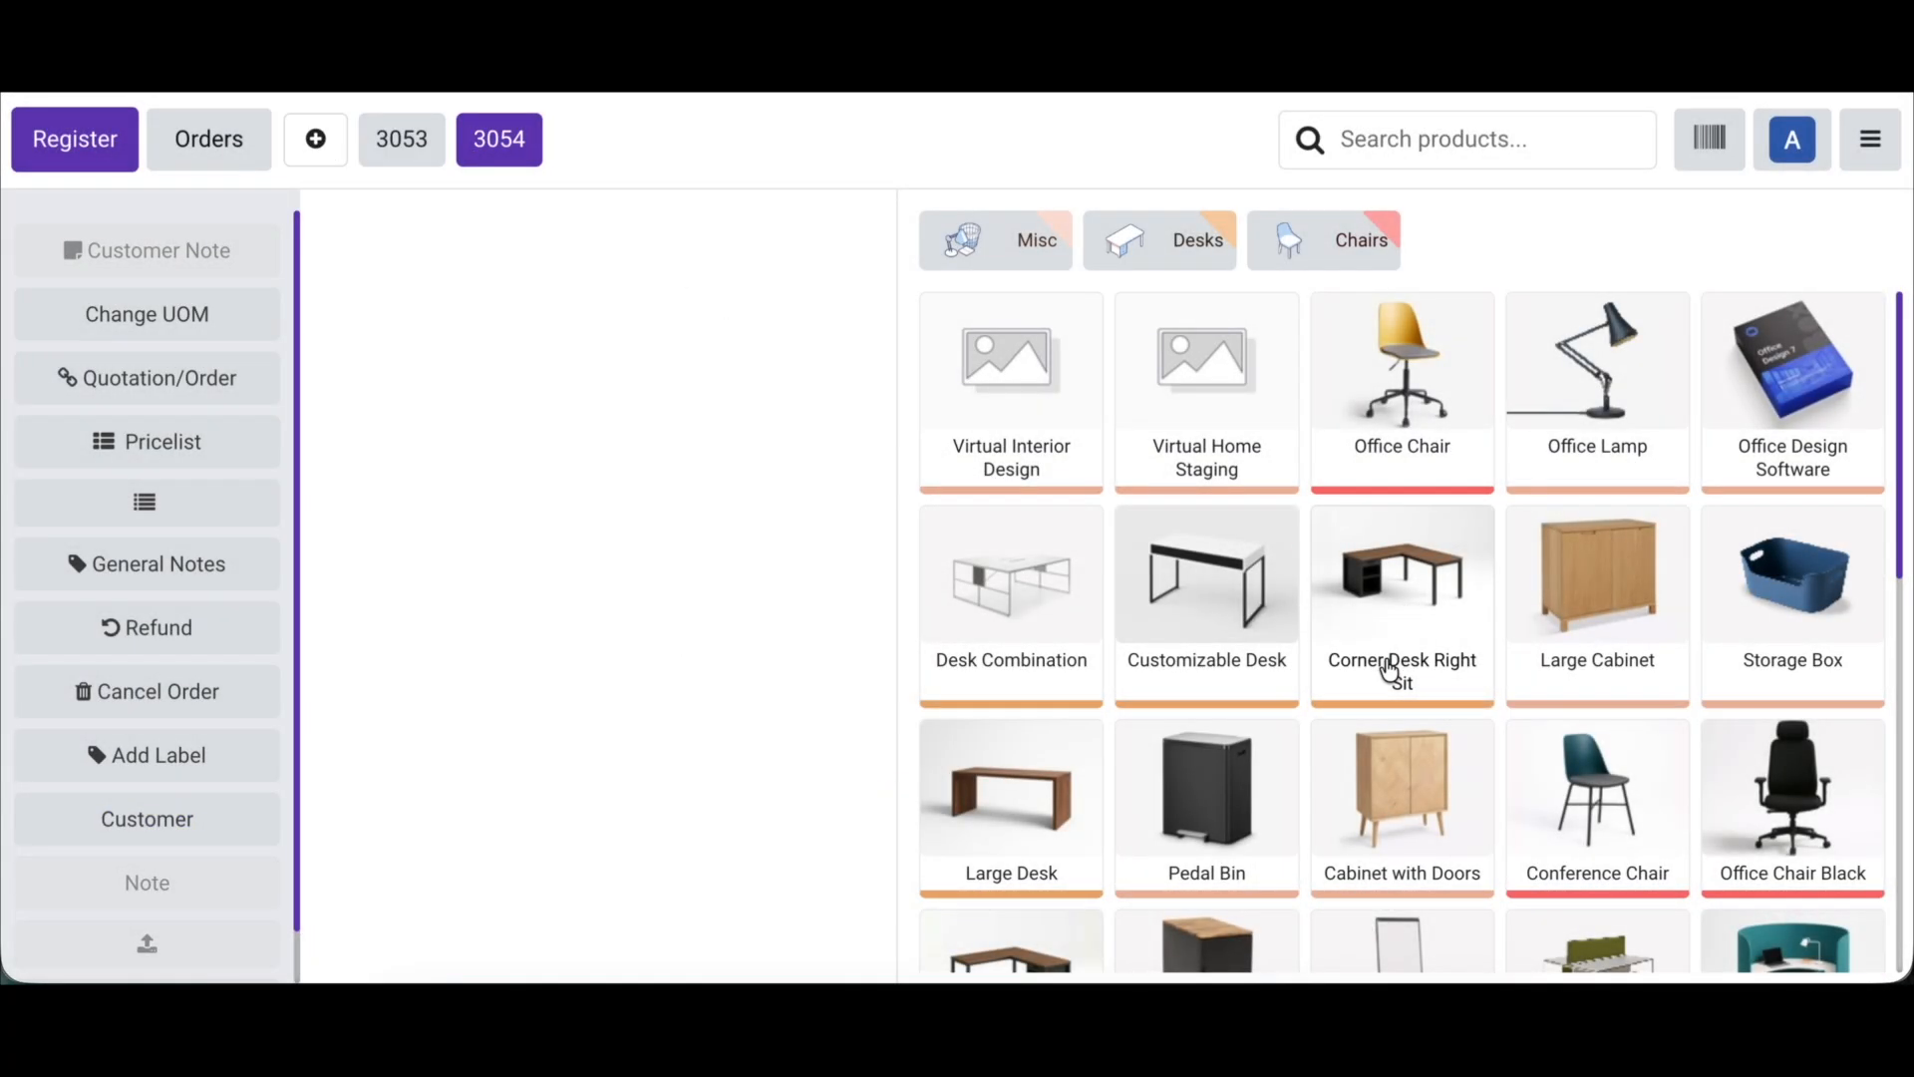
left_click(1555, 662)
left_click(1414, 788)
left_click(1206, 797)
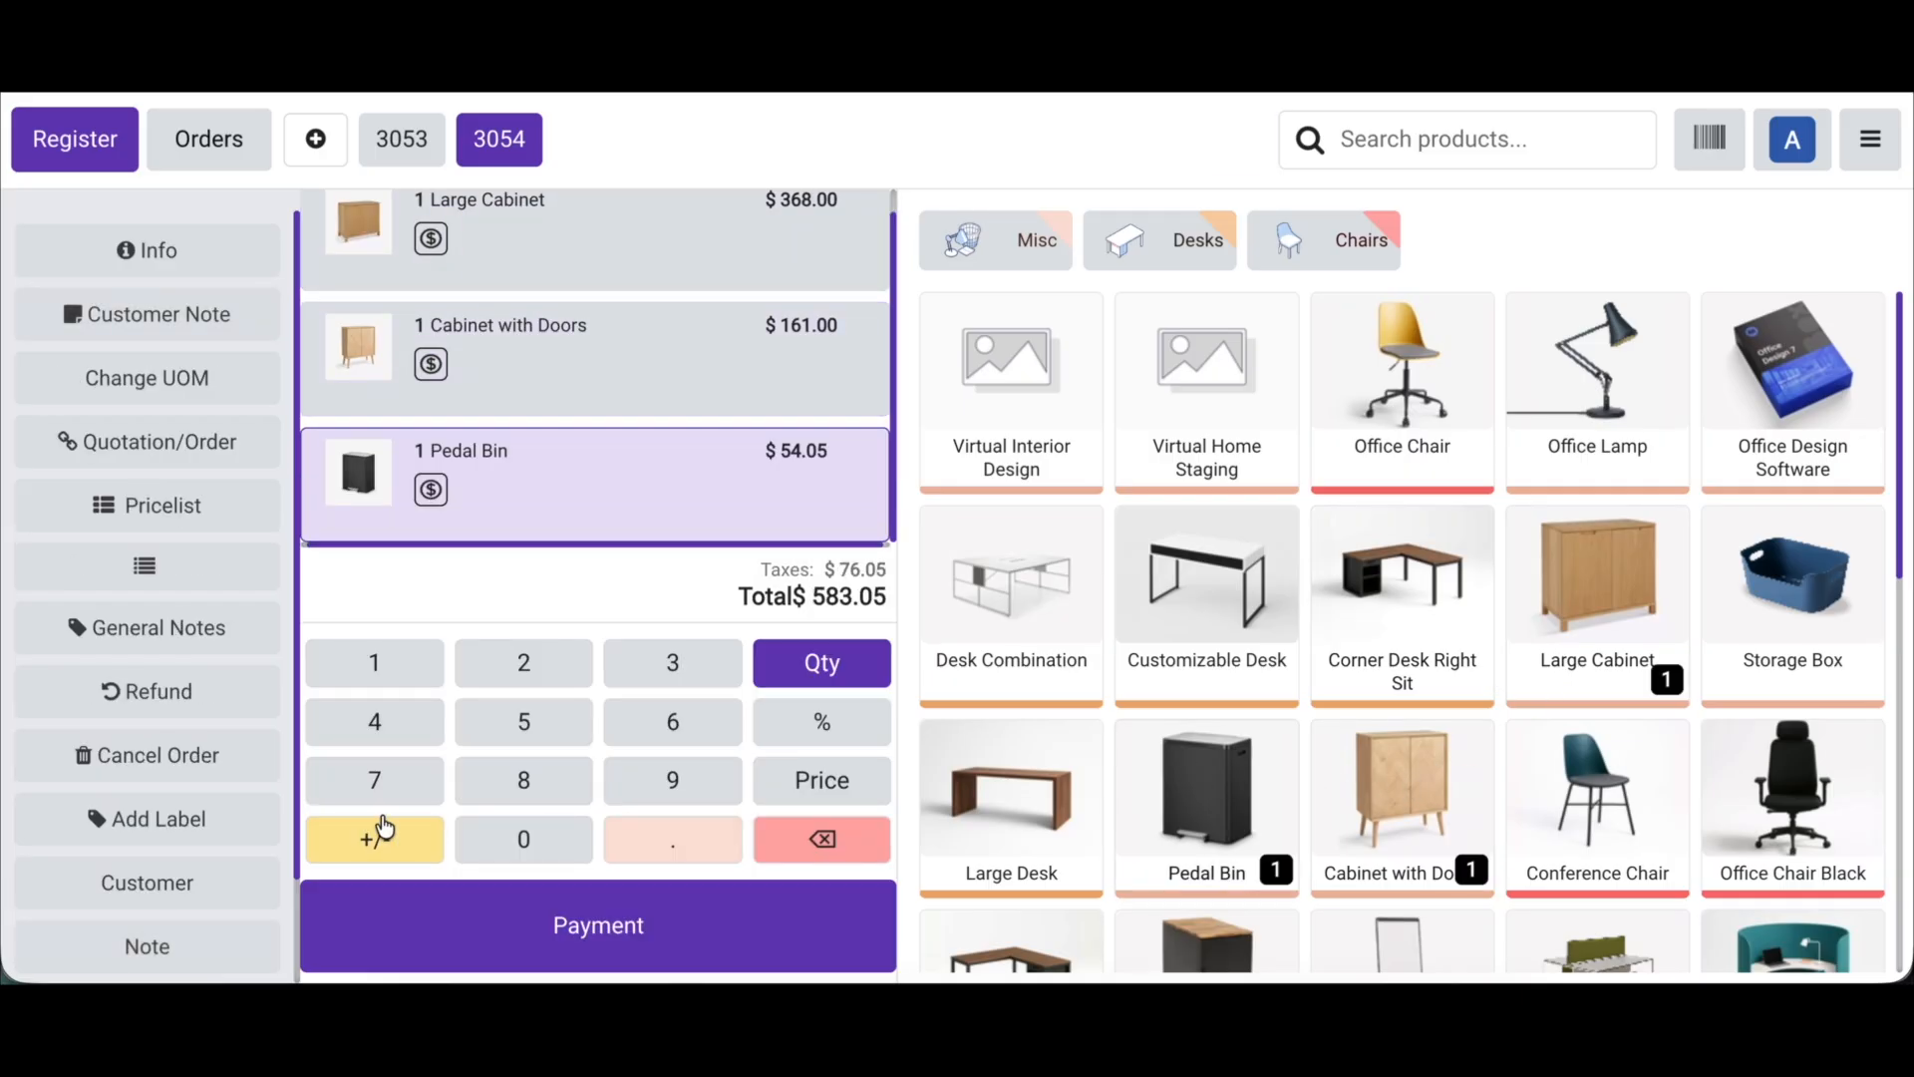
Step: Assign Softhealer as the customer of the new order and proceed to its payment
left_click(206, 869)
left_click(413, 498)
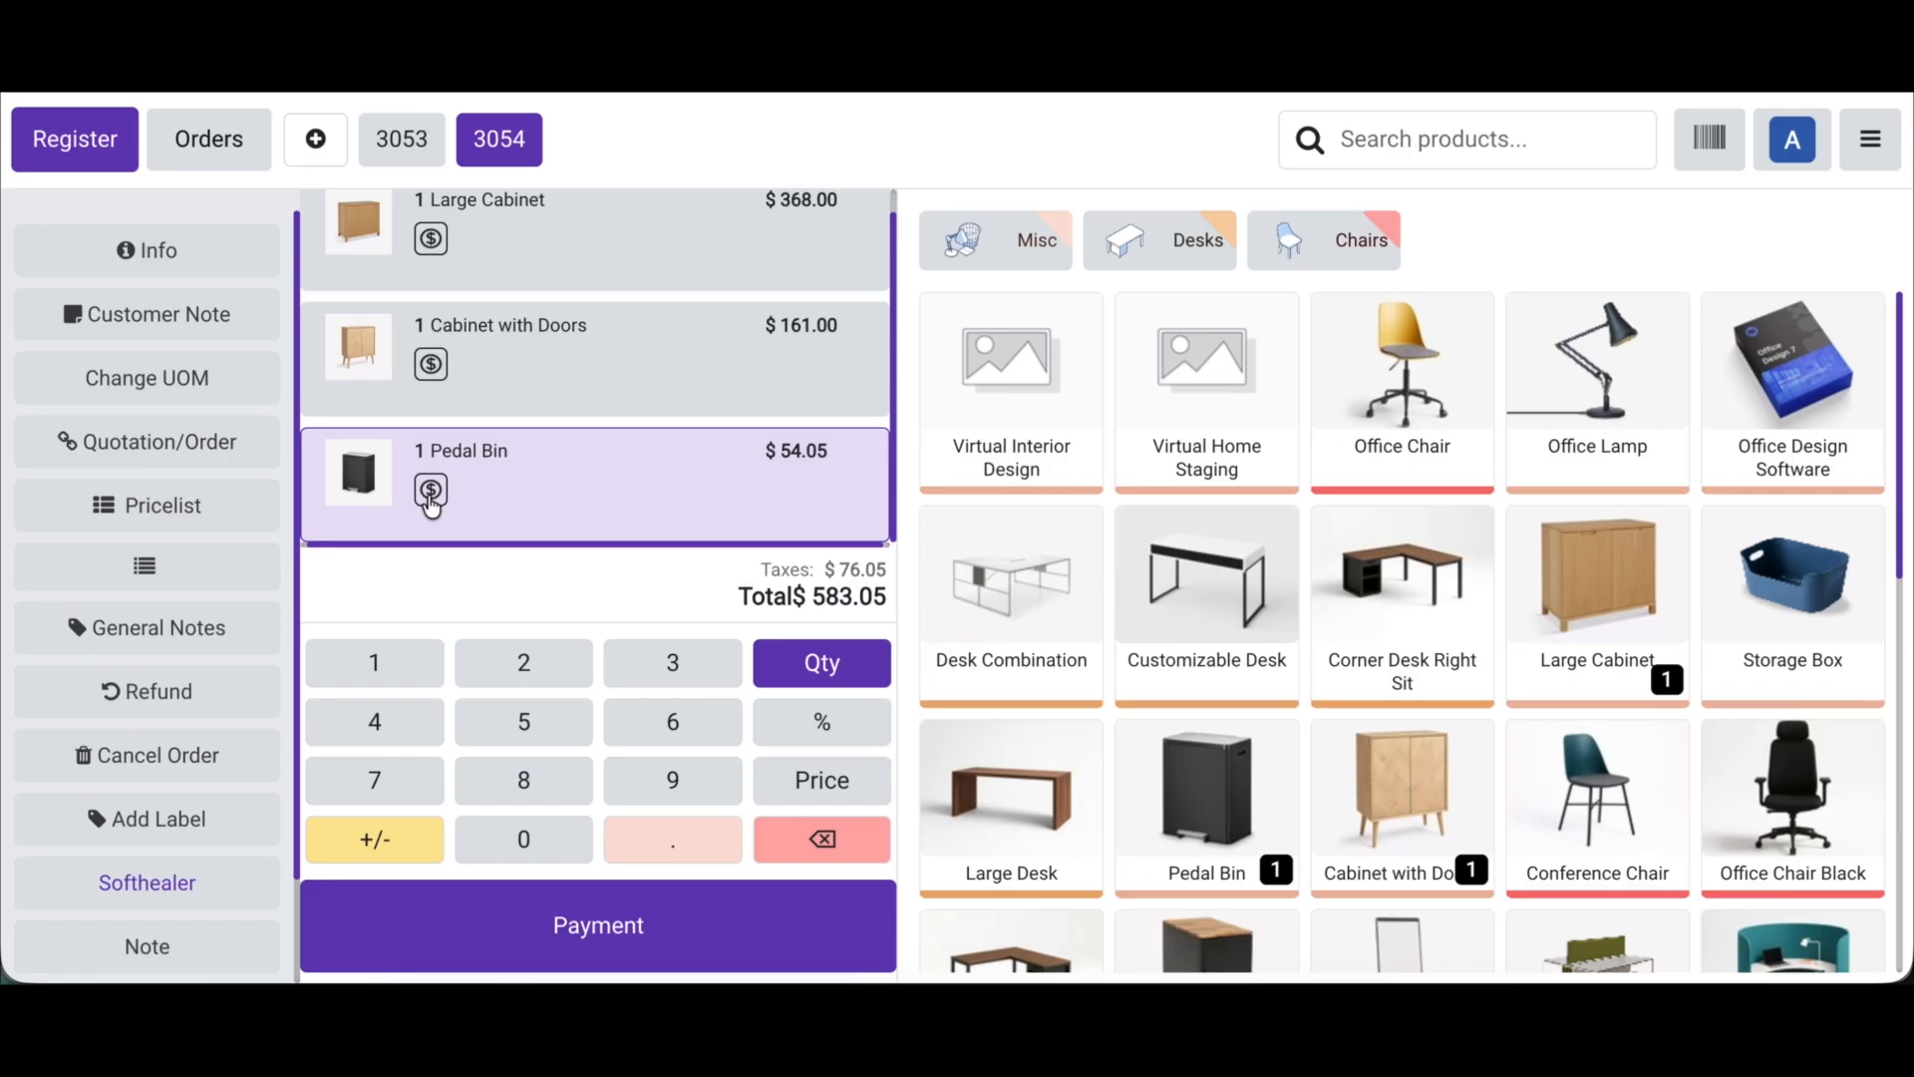
left_click(614, 938)
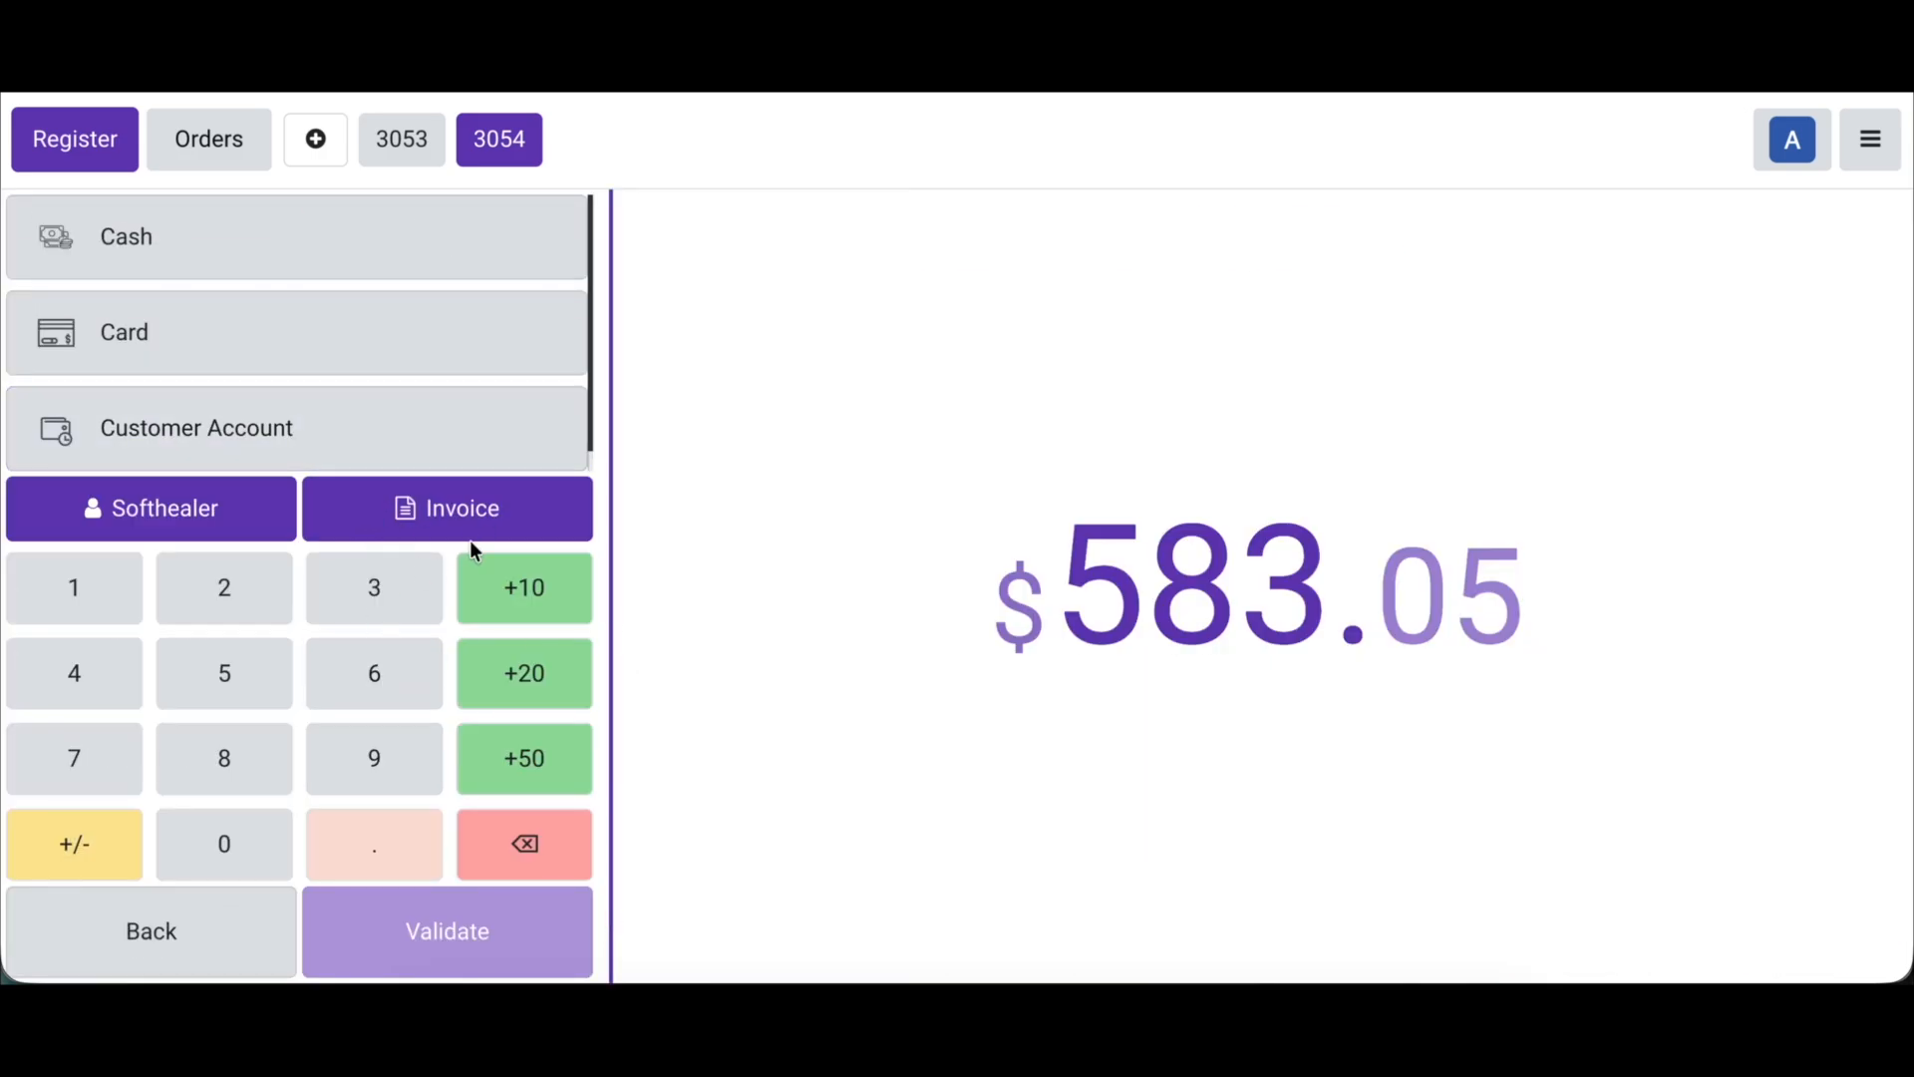
Step: Pay the full order amount in cash, switch the Invoice option off and on again, and validate the payment
left_click(296, 258)
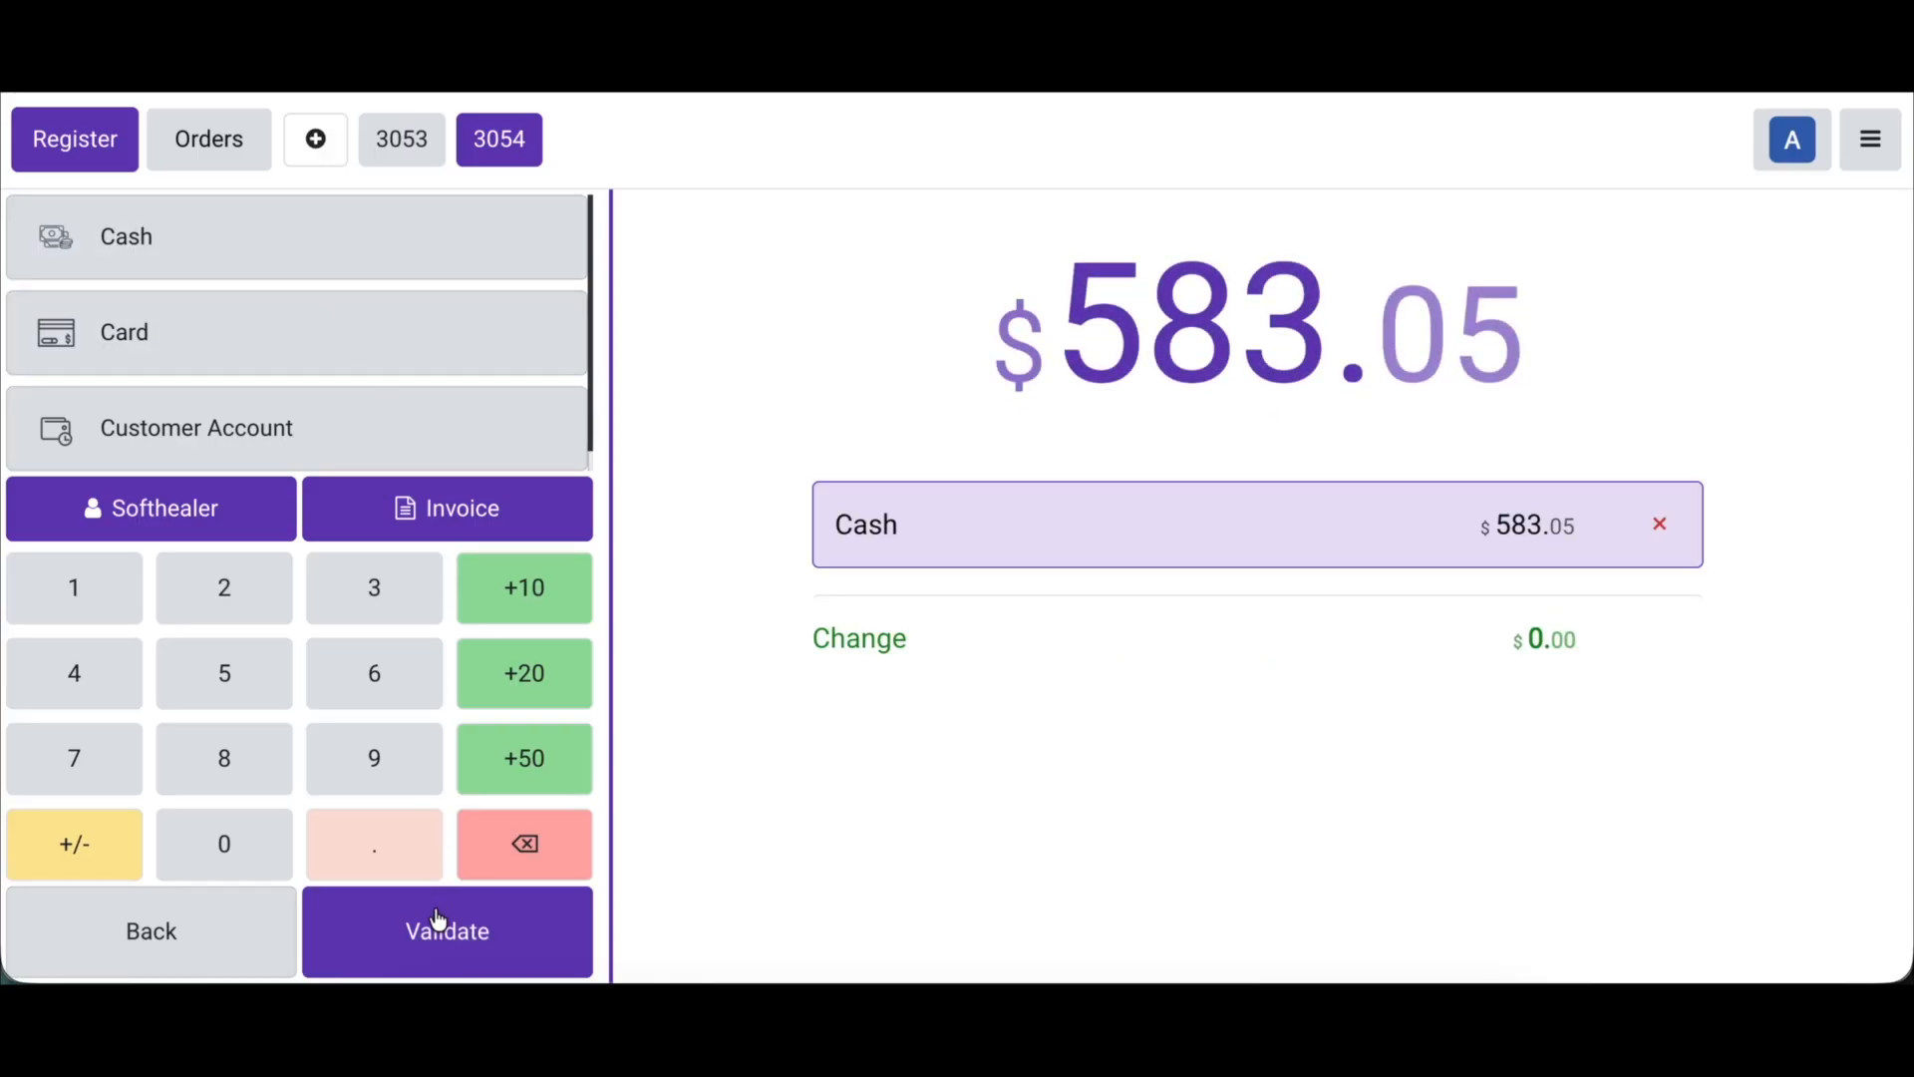
left_click(464, 528)
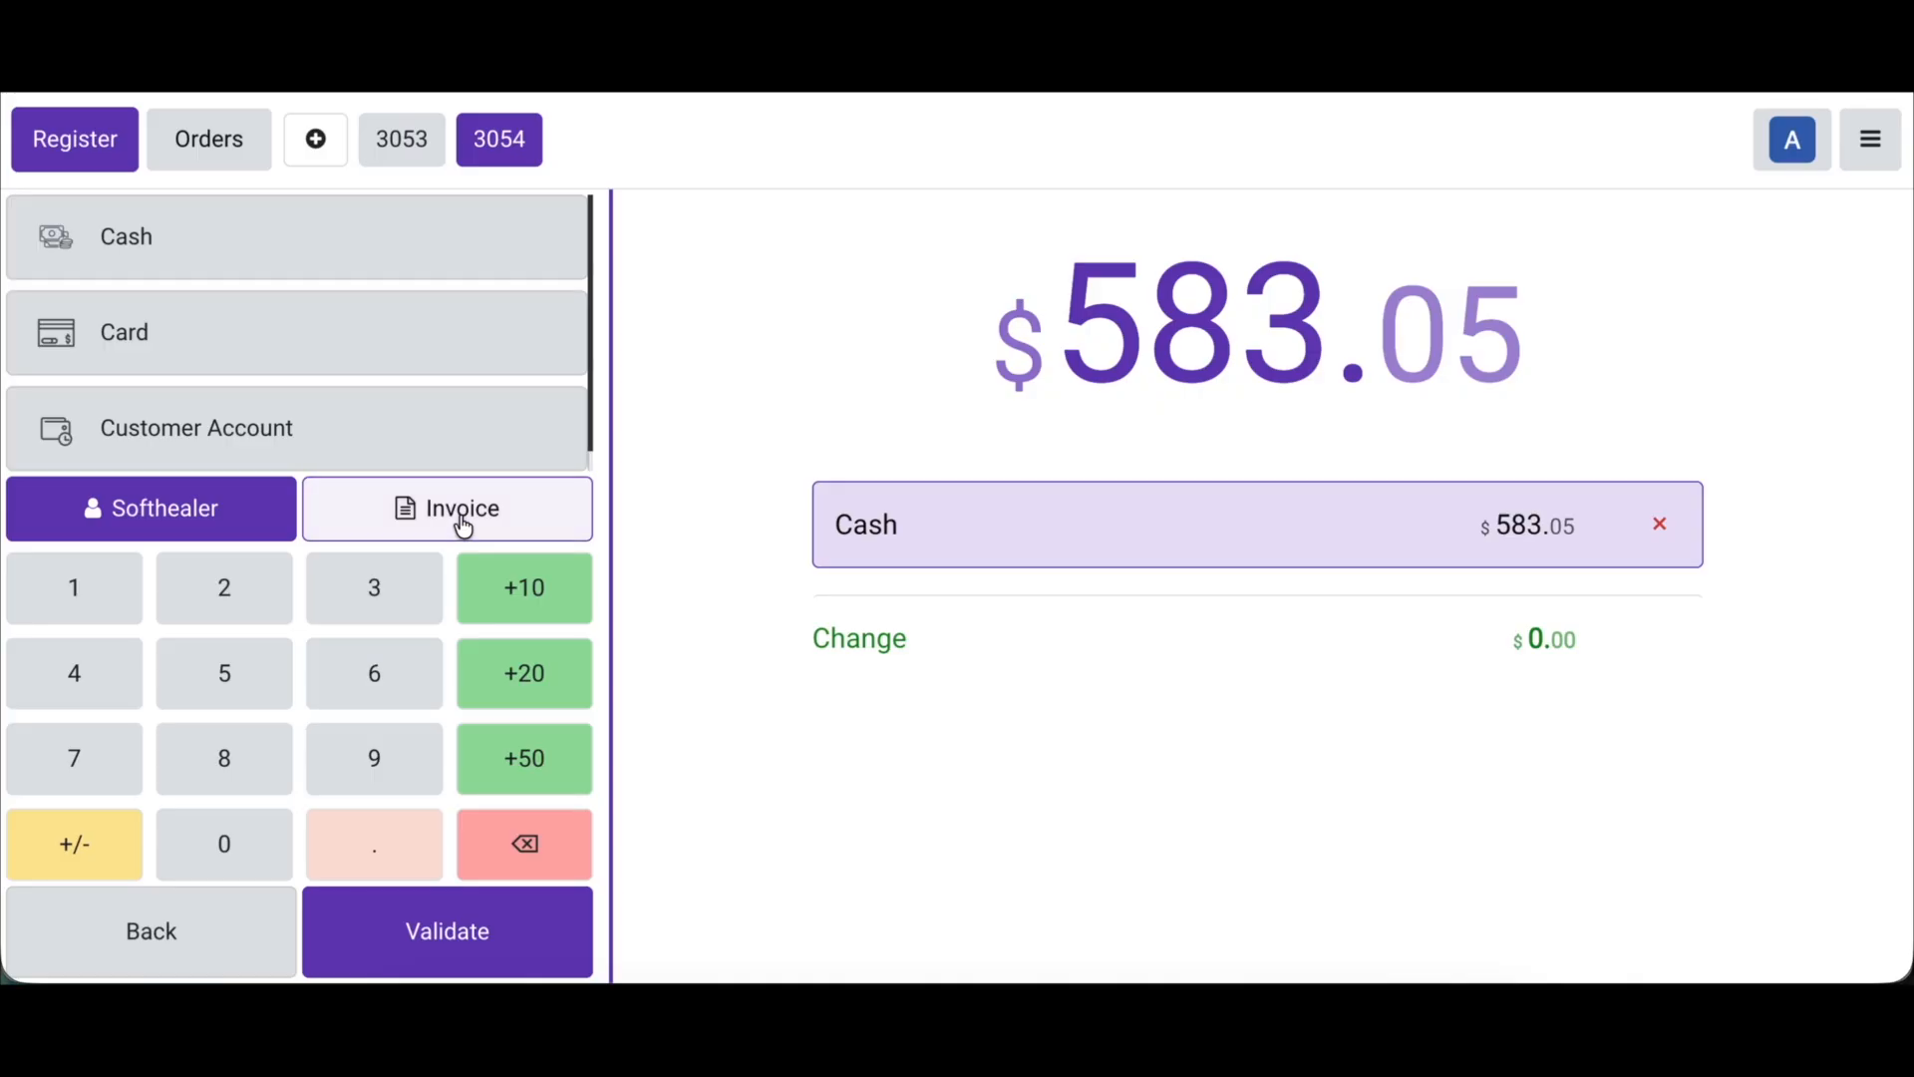
left_click(465, 528)
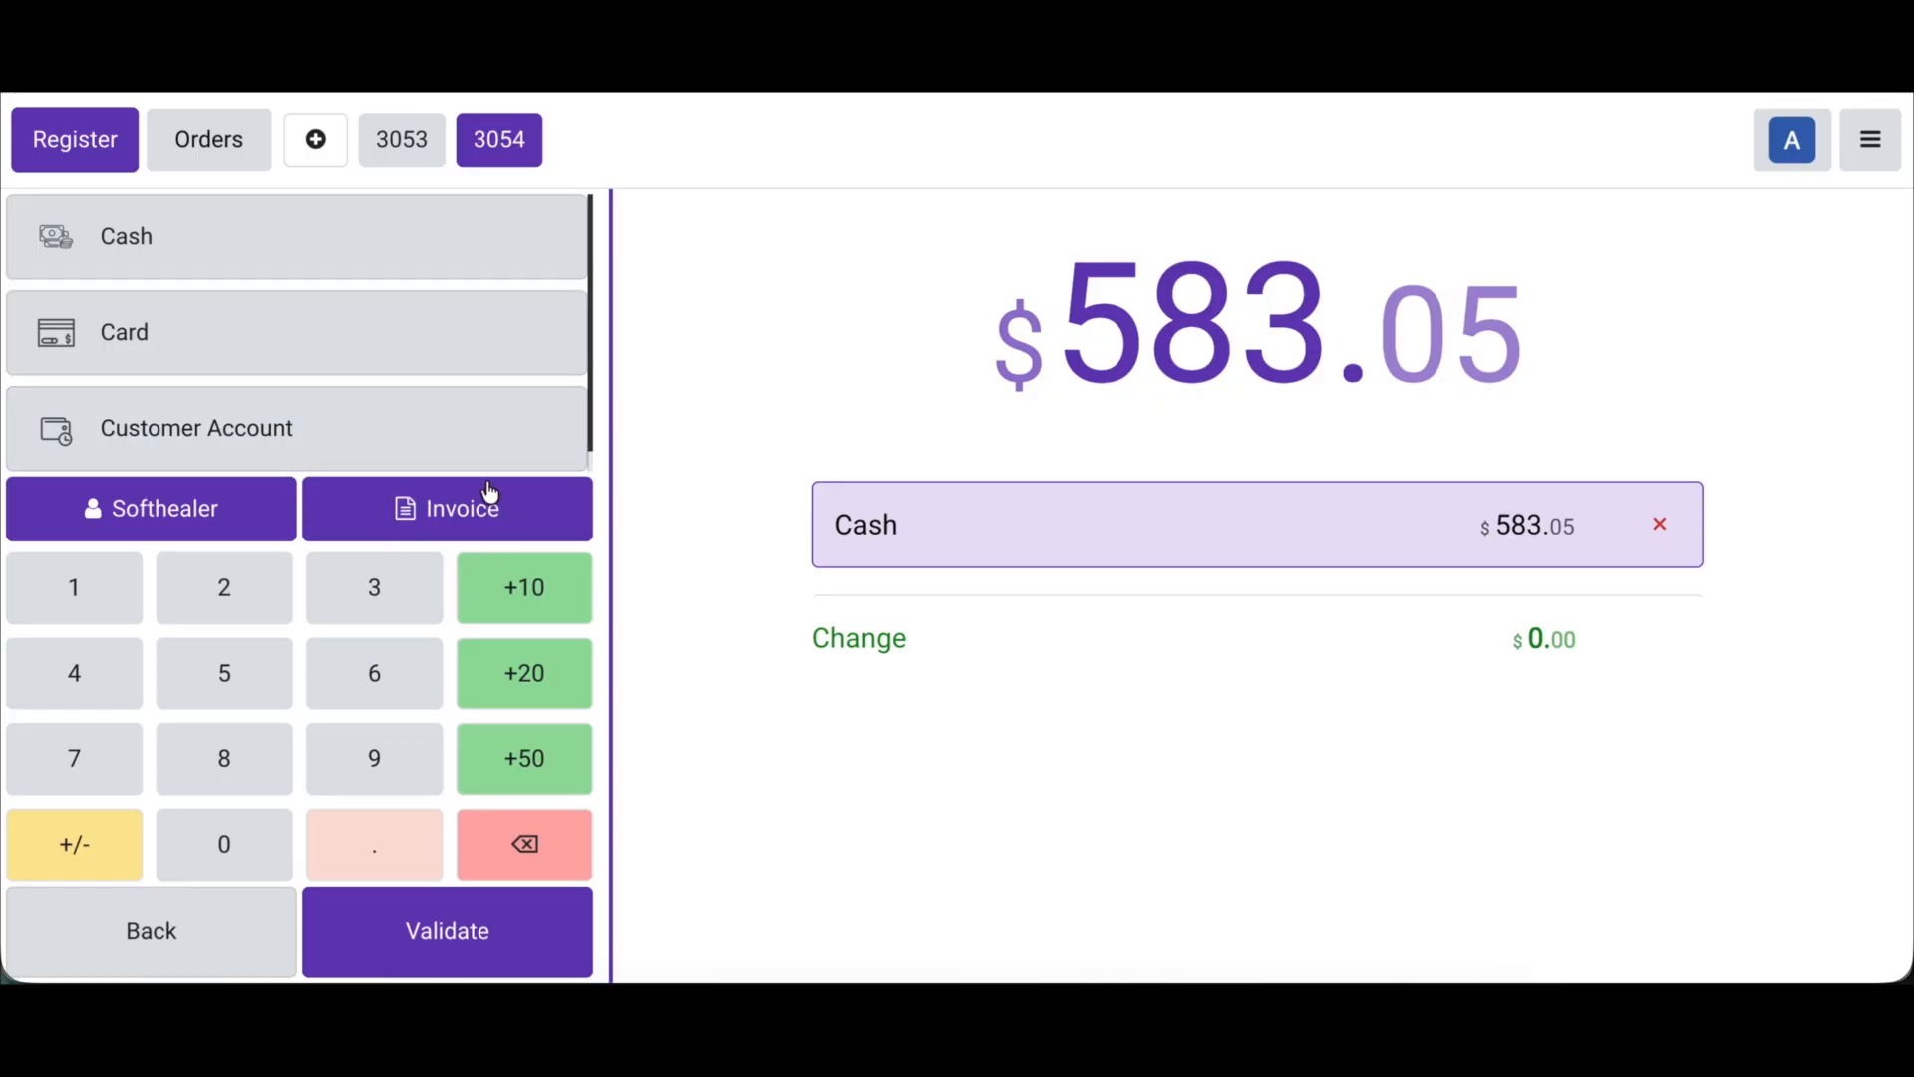
left_click(442, 914)
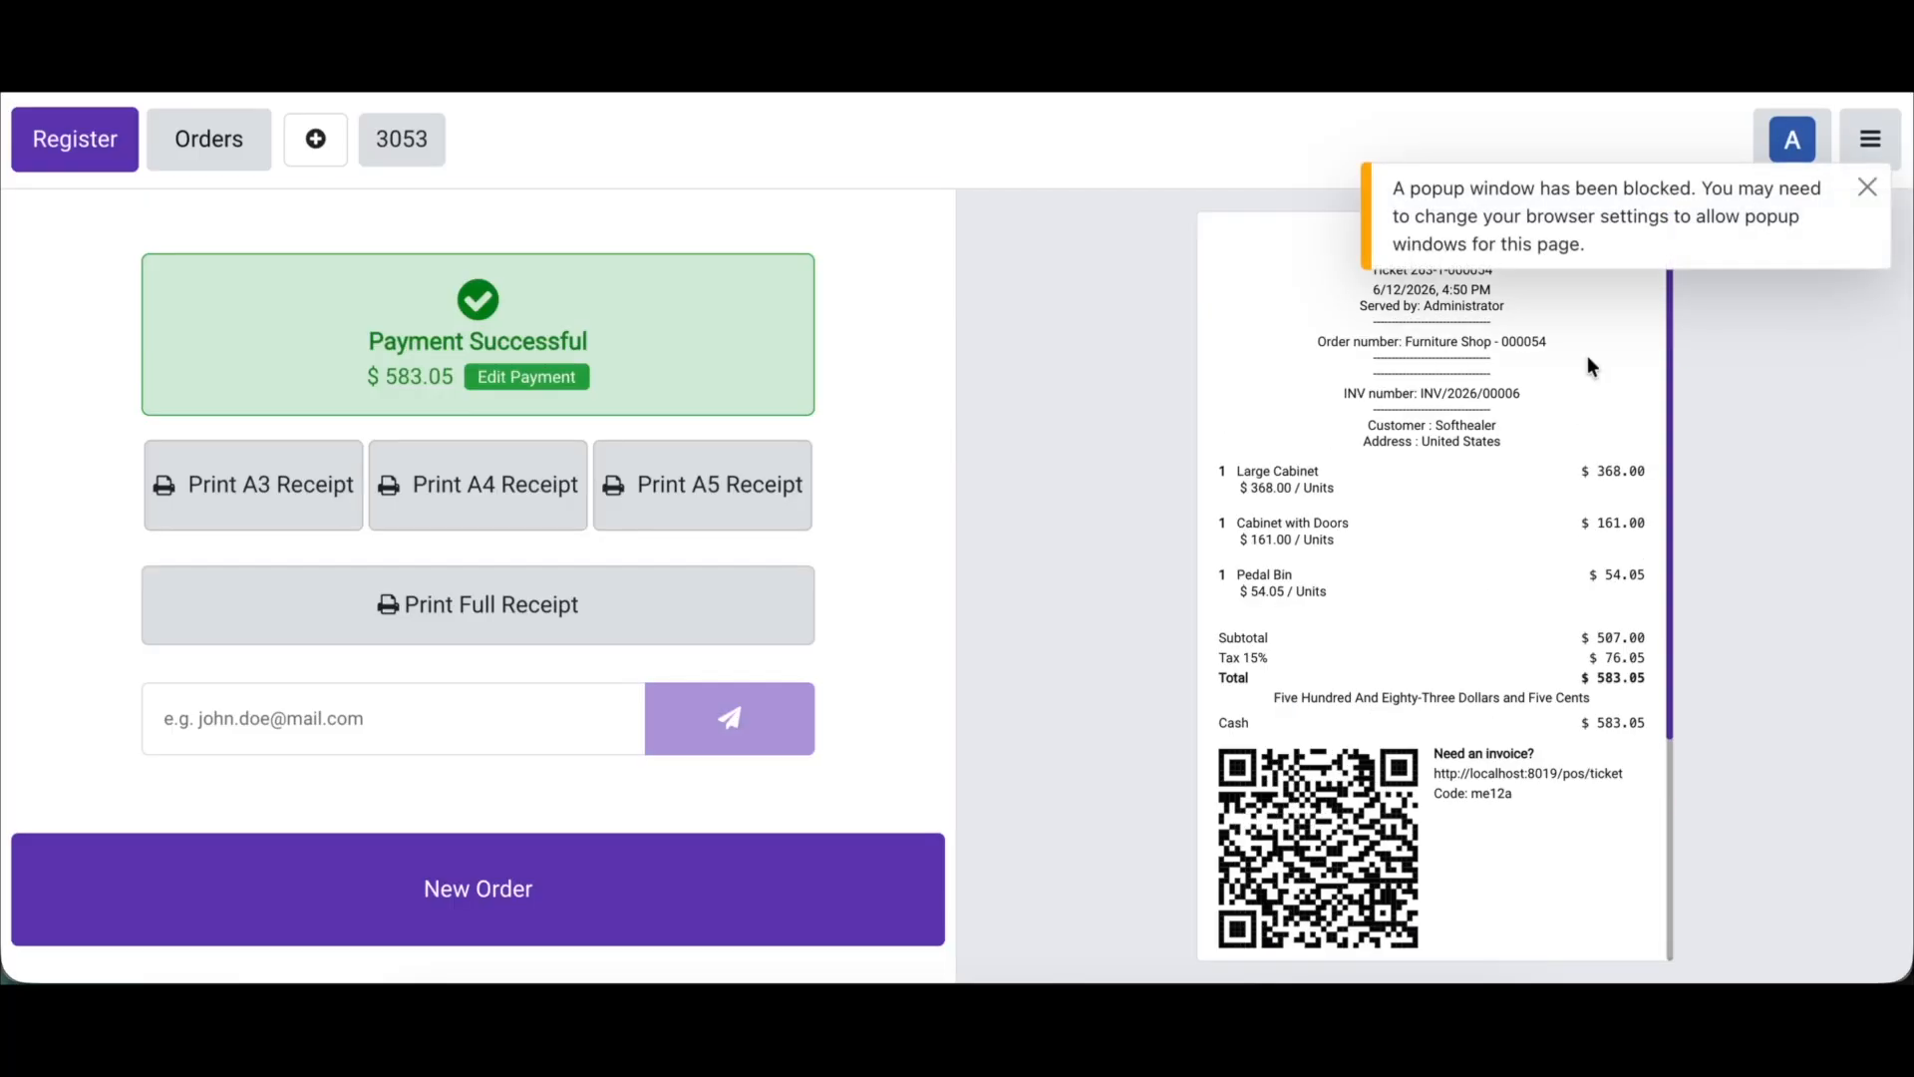
Step: Dismiss the popup notice, return to the backend and open the newest Furniture Shop order from the orders list
left_click(1869, 190)
left_click(1870, 139)
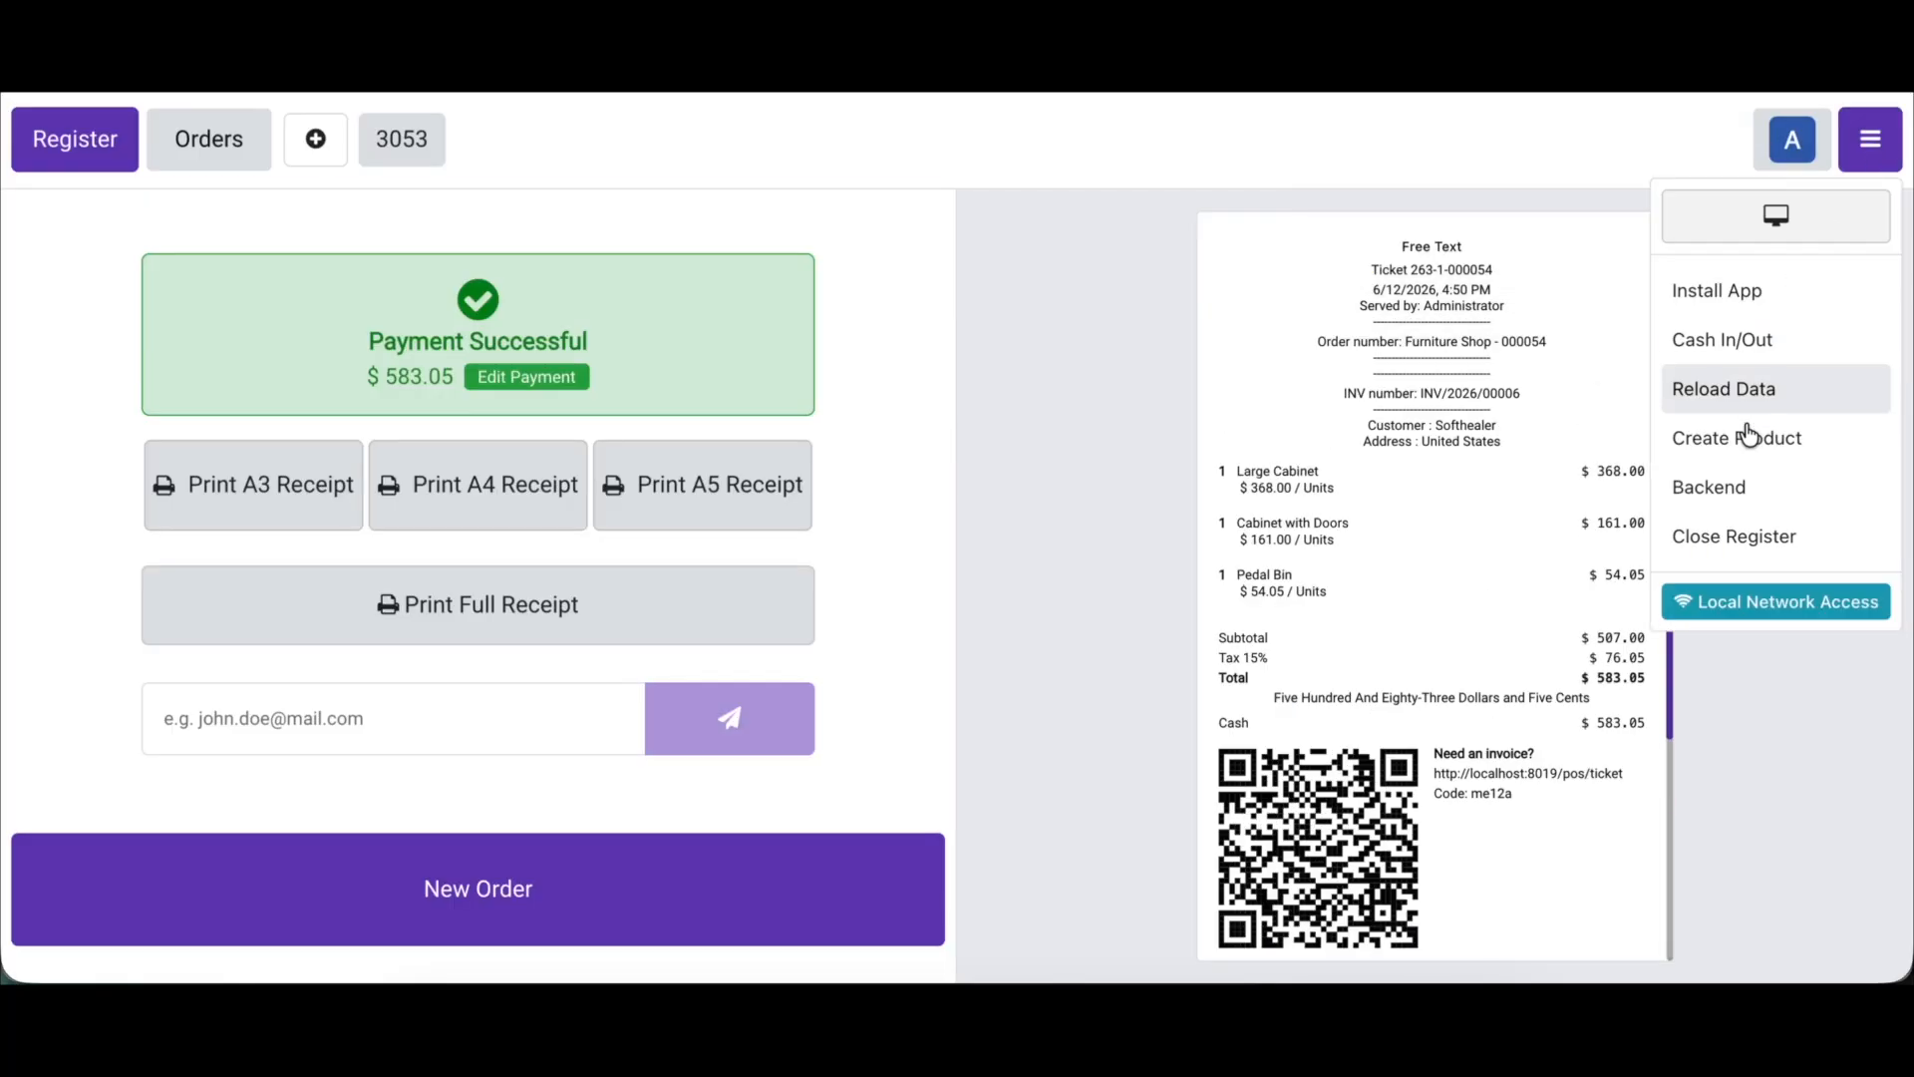
left_click(1739, 485)
left_click(393, 124)
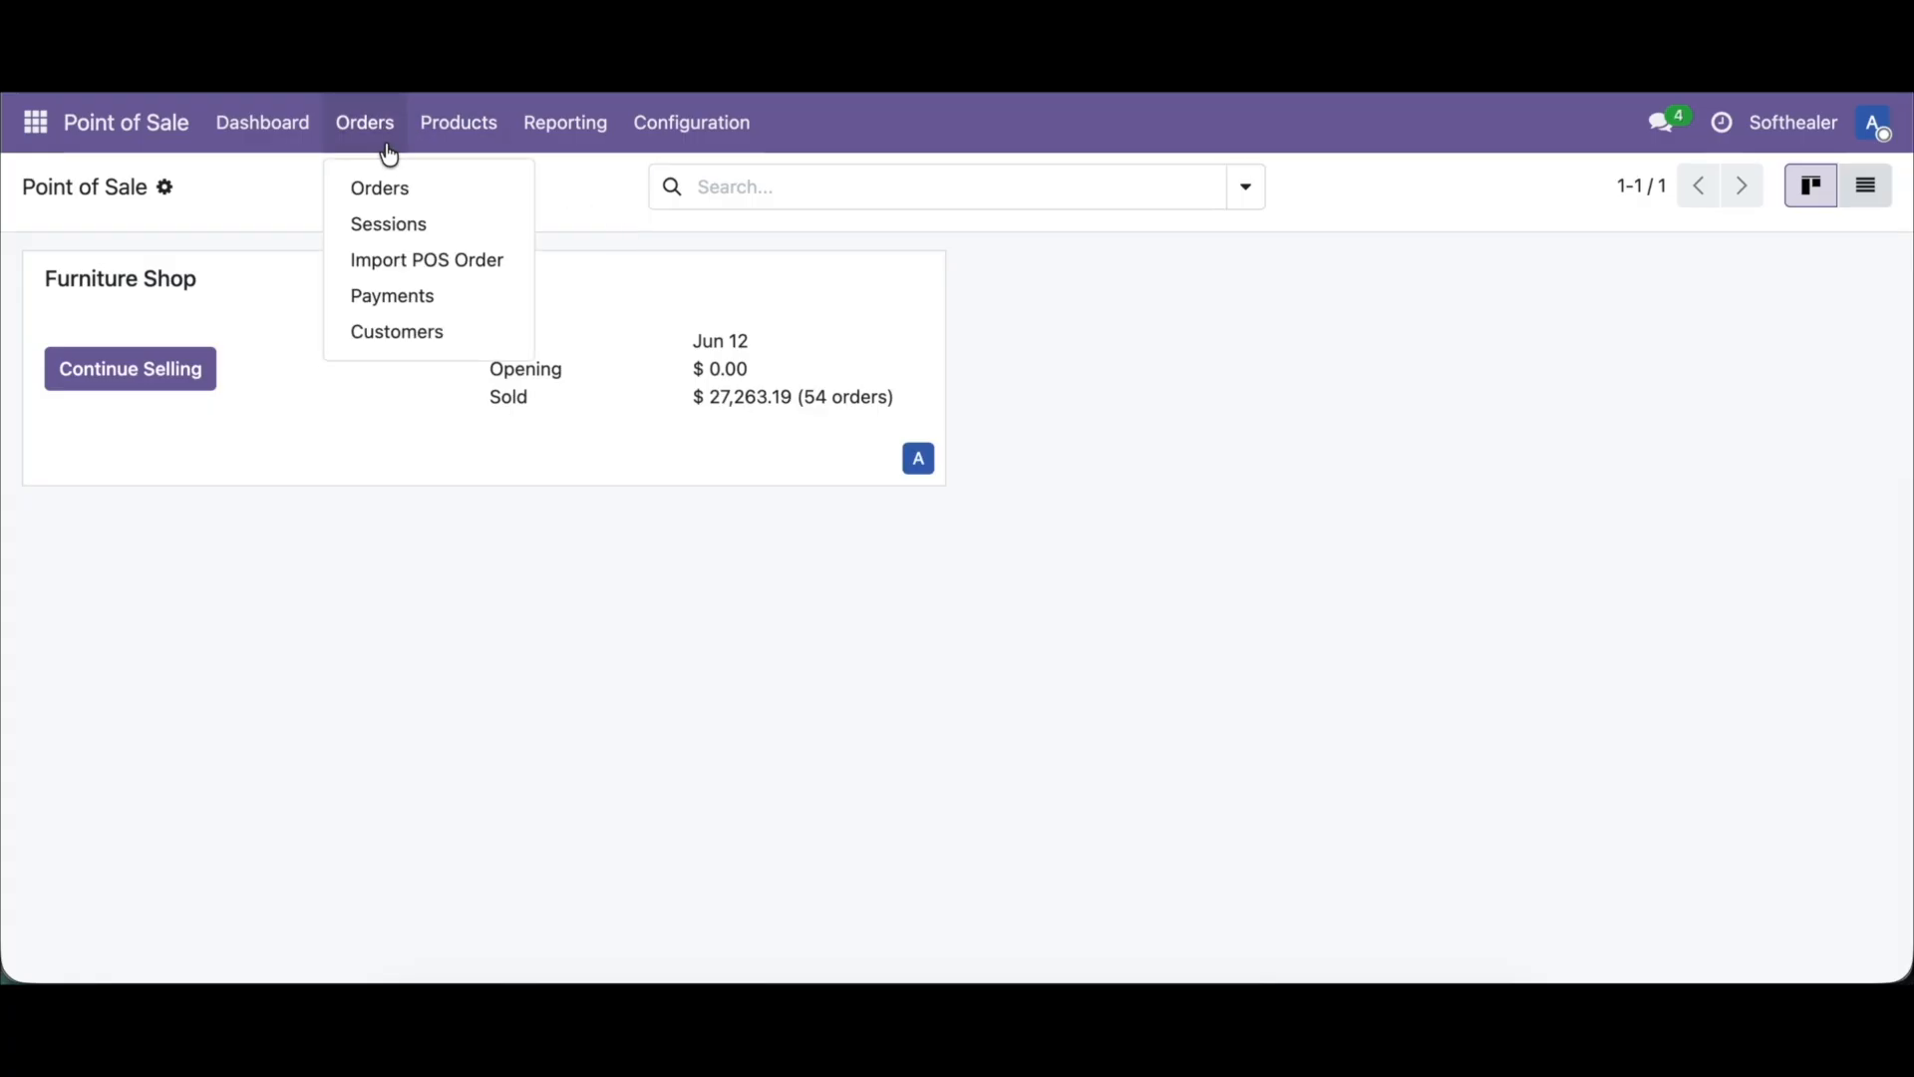
left_click(388, 189)
left_click(379, 317)
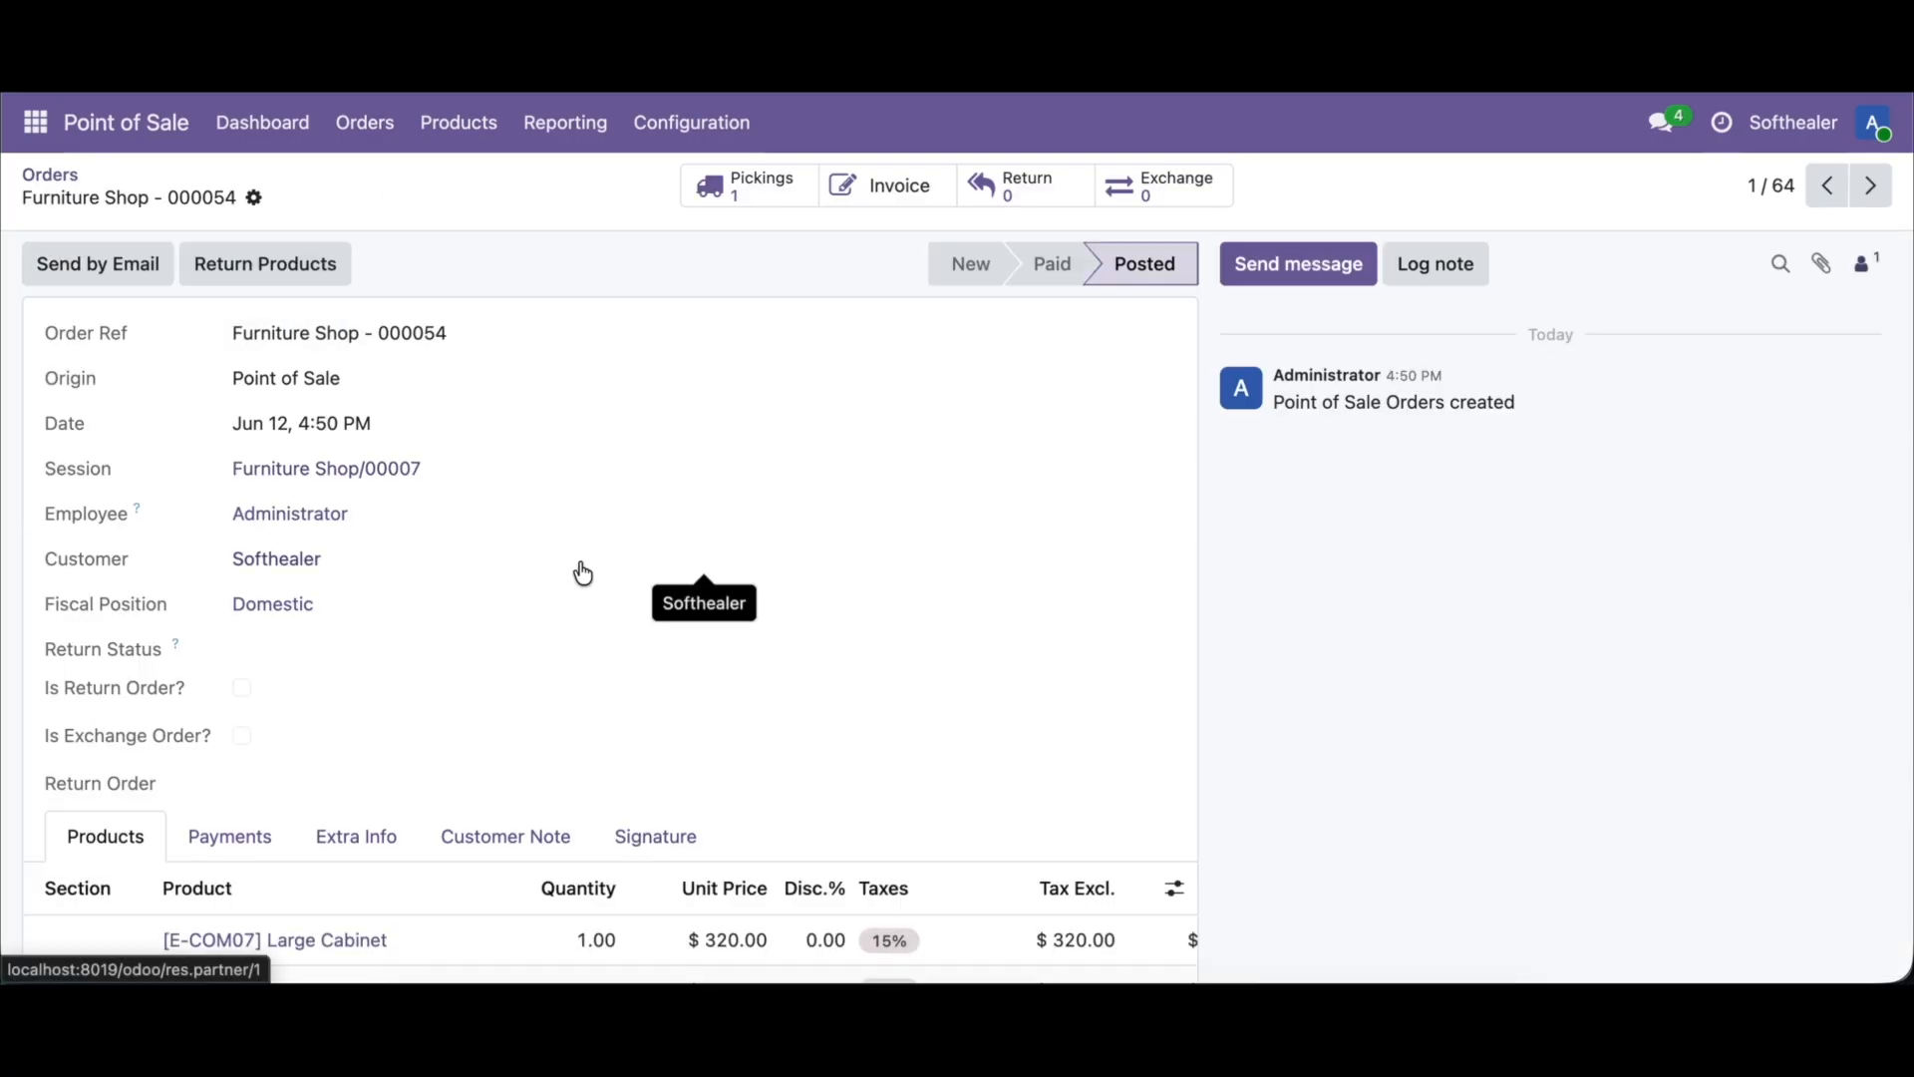
Step: Open the order's linked customer invoice and review its lines, dates and PDF preview
left_click(907, 182)
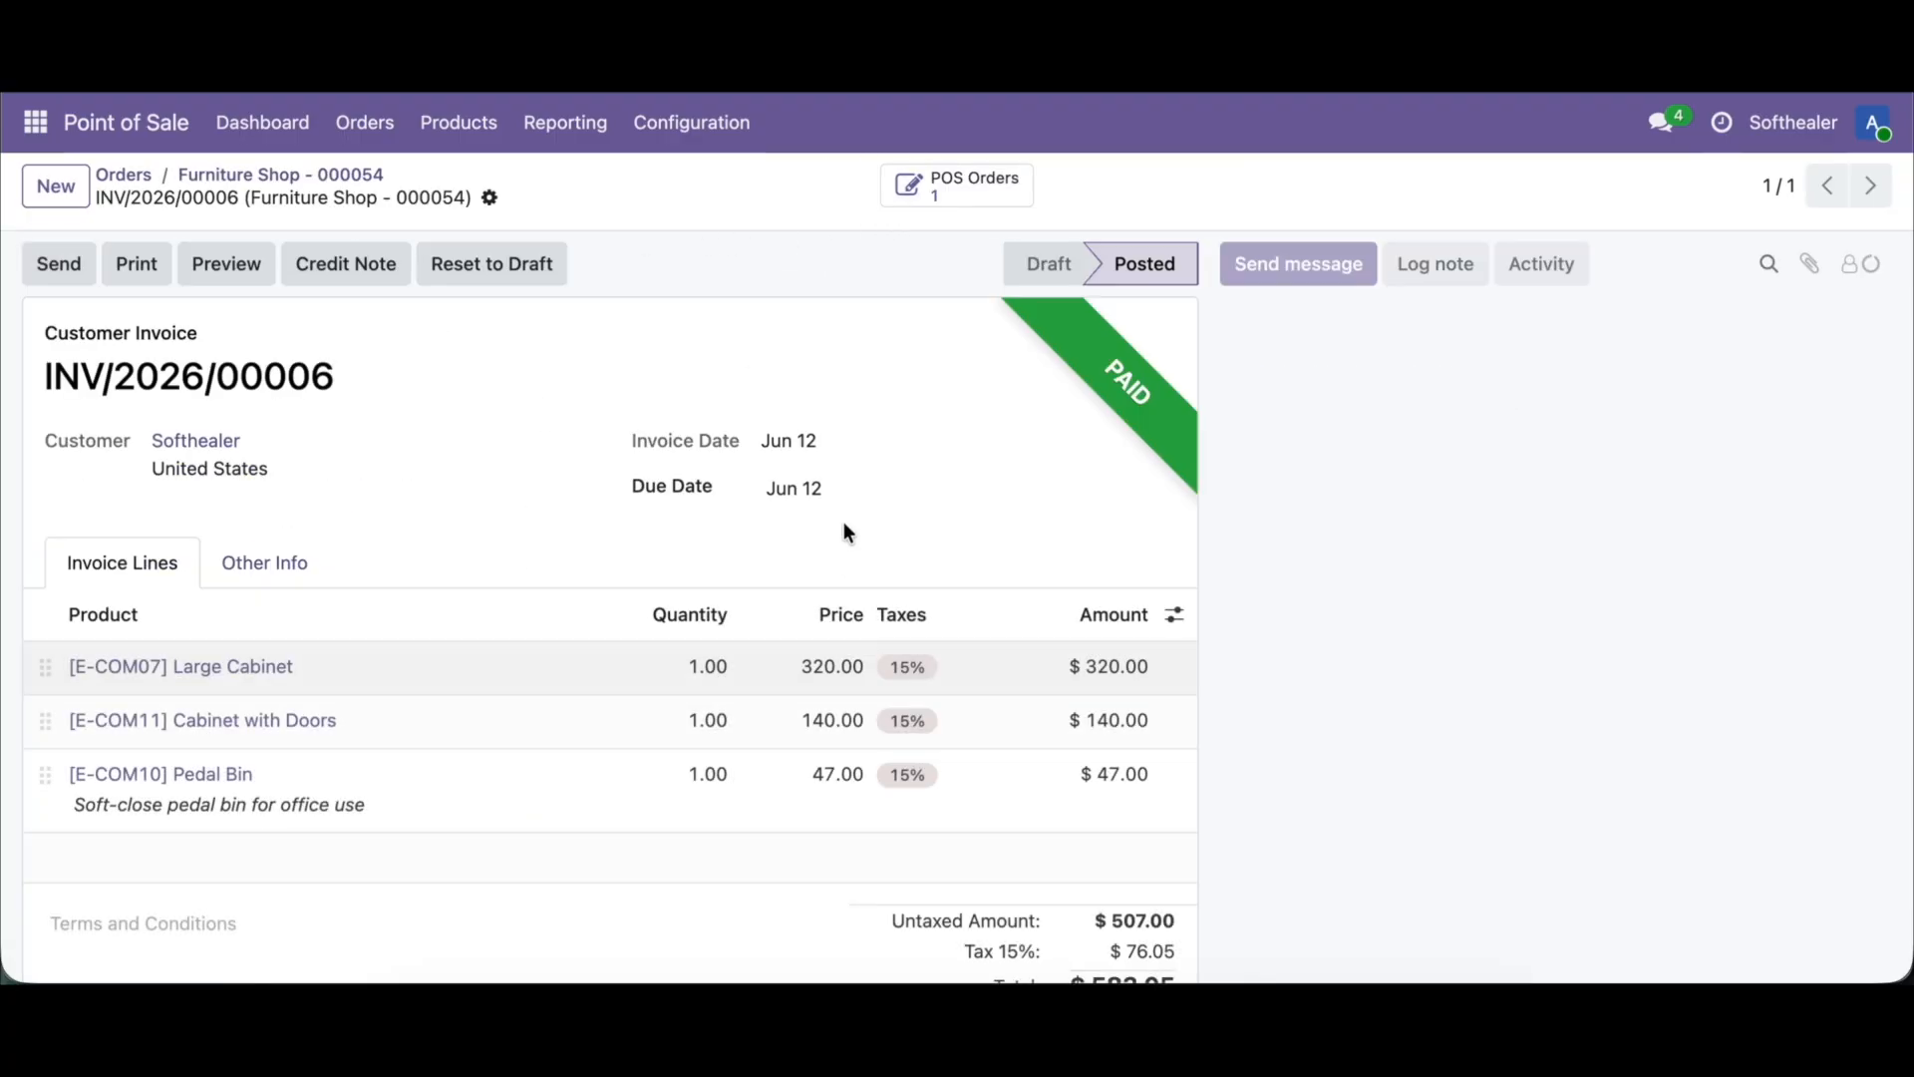
mouse_move(674, 631)
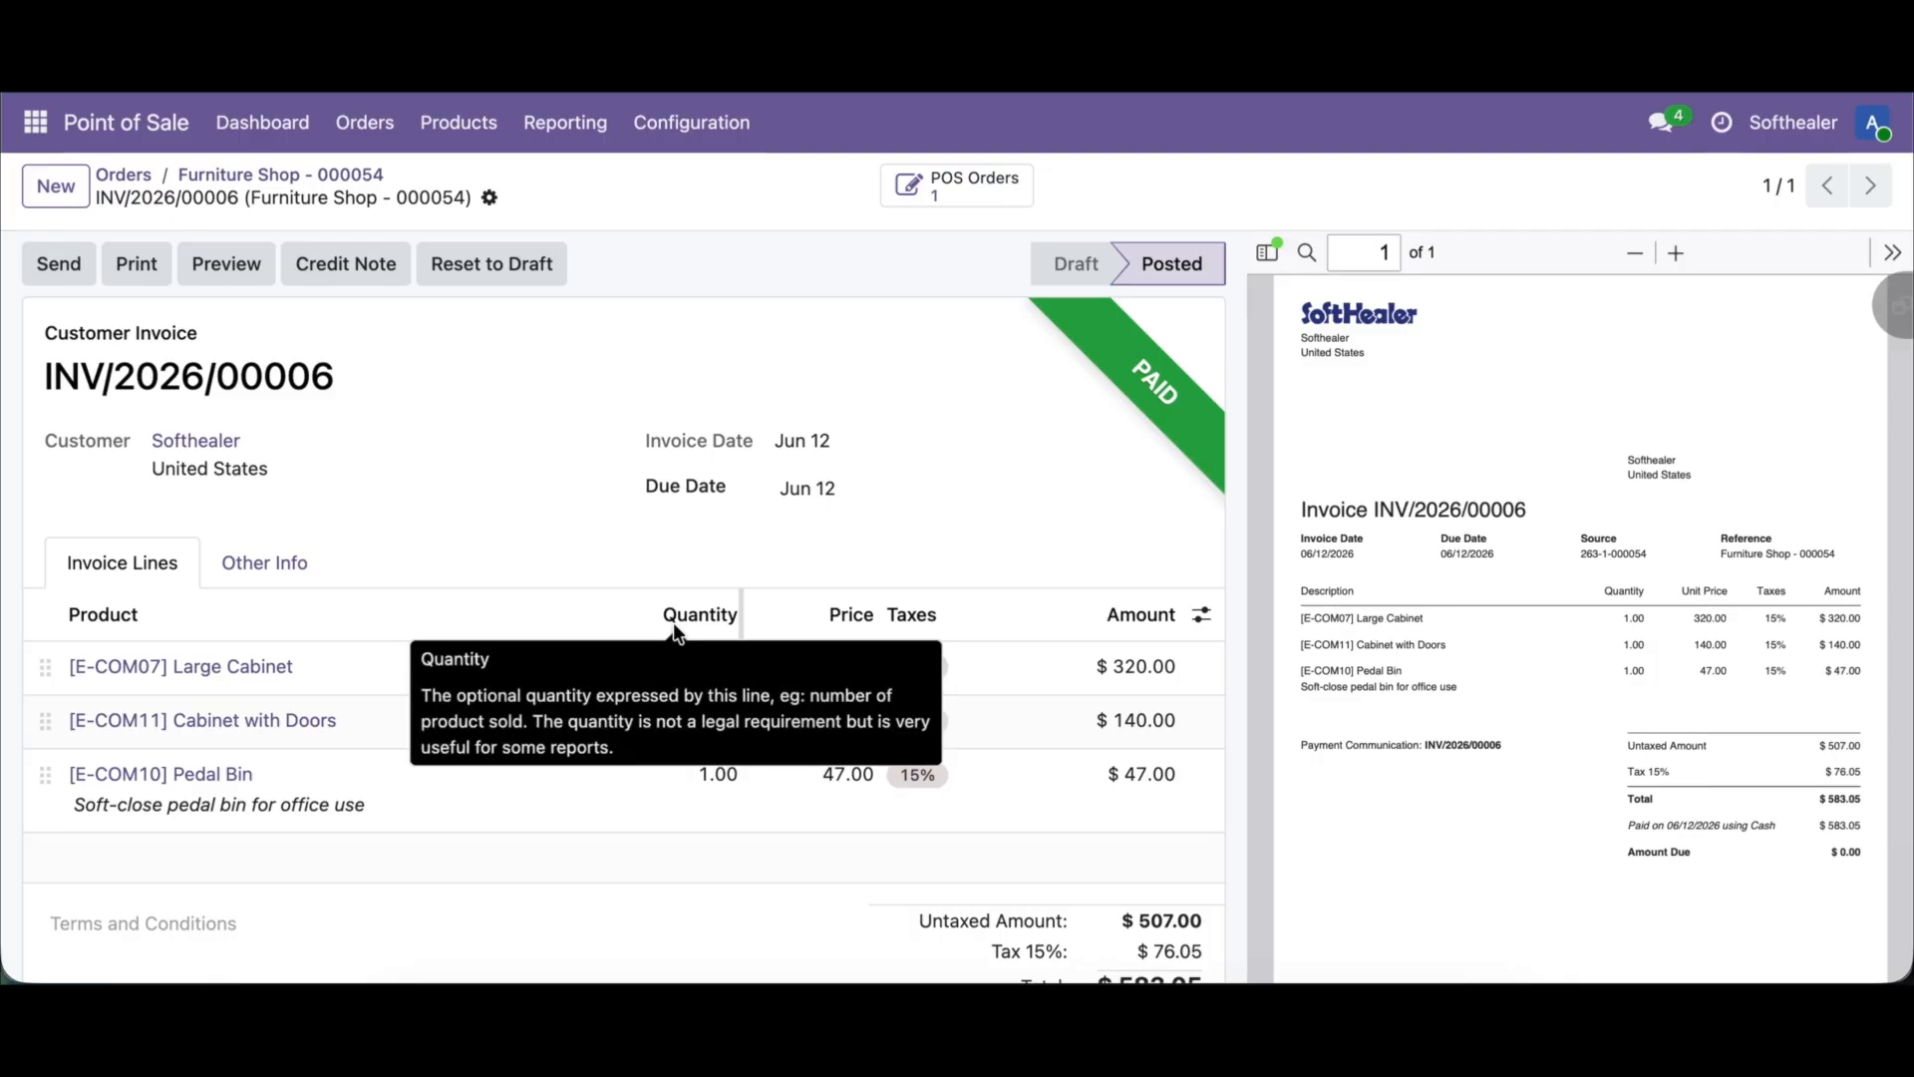
mouse_move(780, 495)
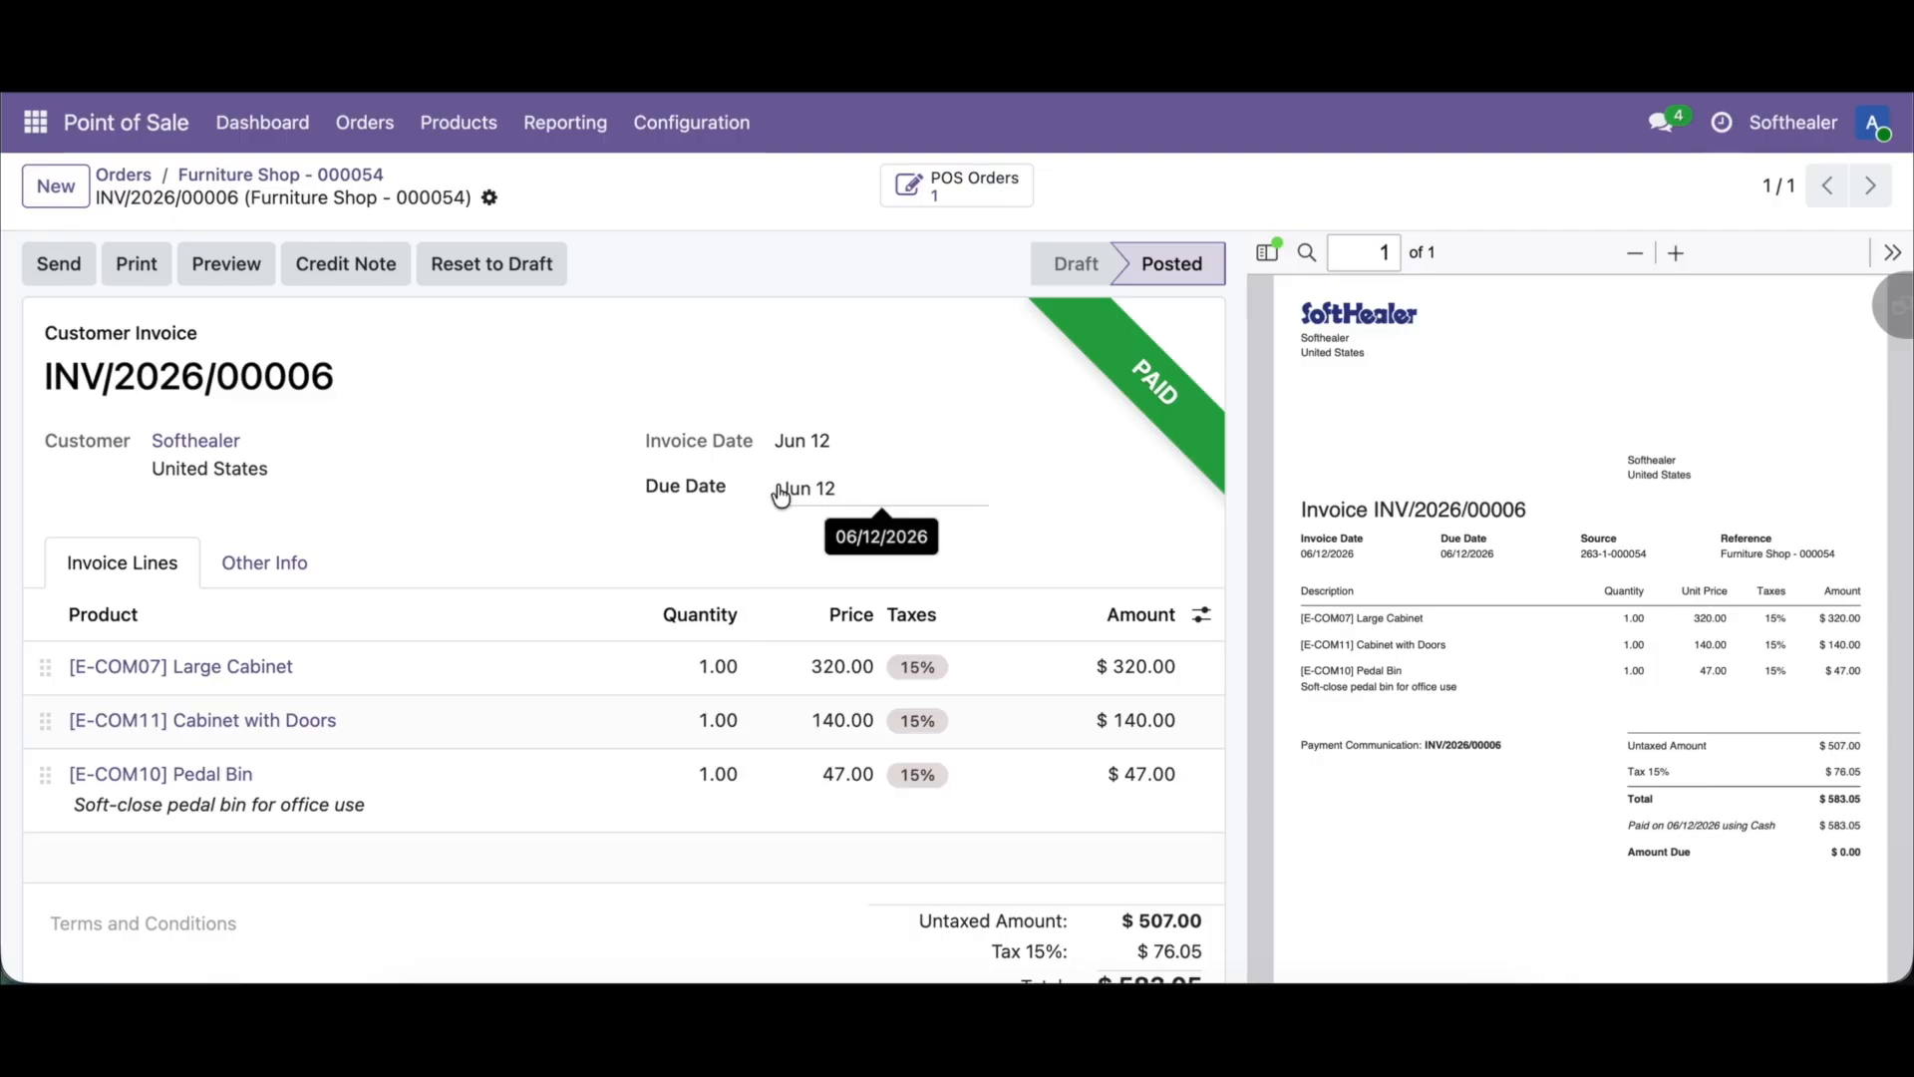